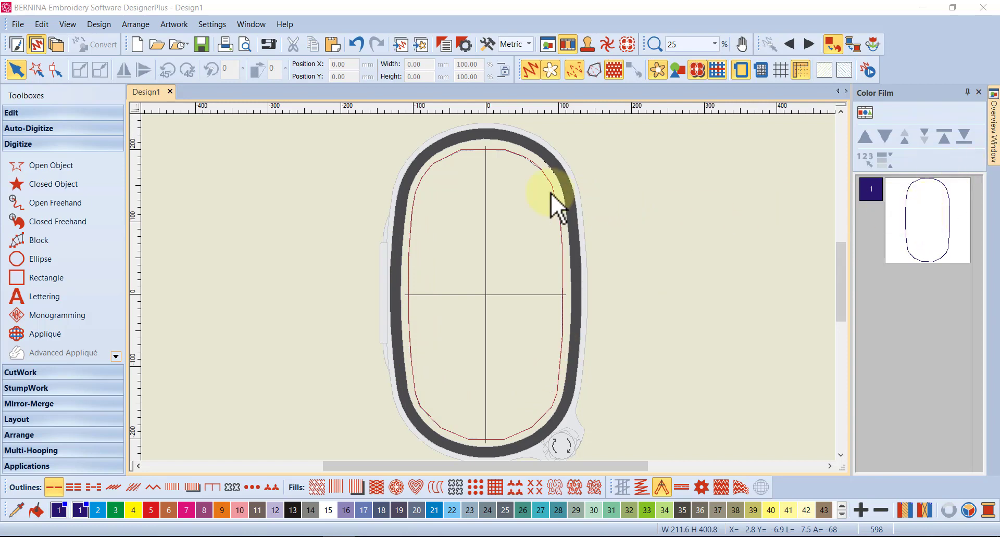
# Reshape the single outline object by moving its two upper-right shoulder nodes onto the hoop's red boundary line.
pyautogui.scroll(2, 467, 159)
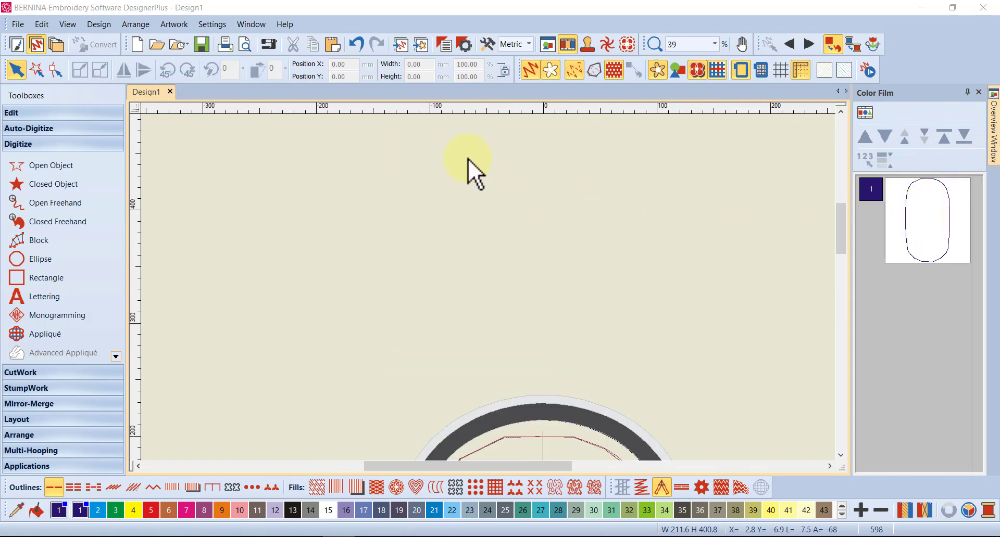
pyautogui.scroll(2, 556, 439)
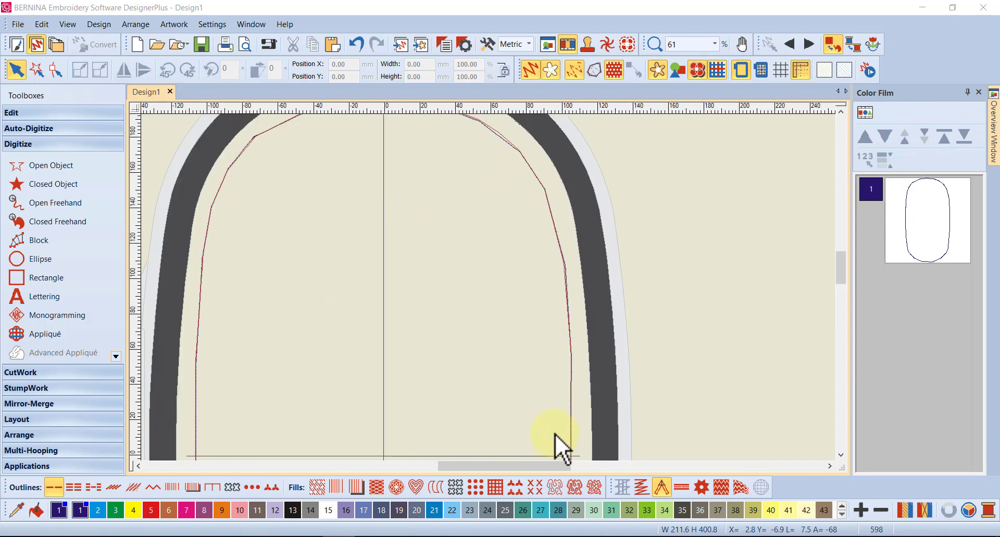
pyautogui.scroll(3, 503, 225)
pyautogui.scroll(2, 516, 166)
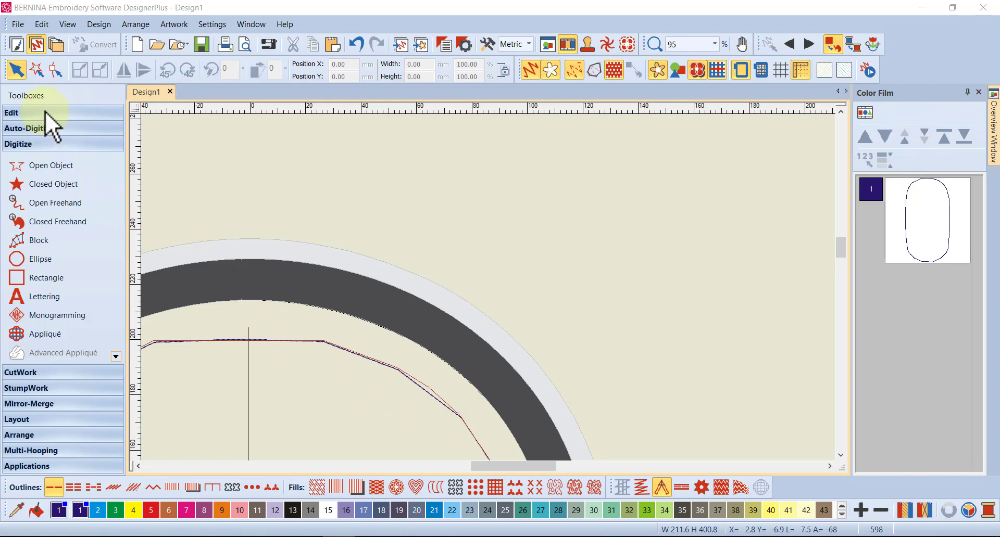
pyautogui.click(911, 223)
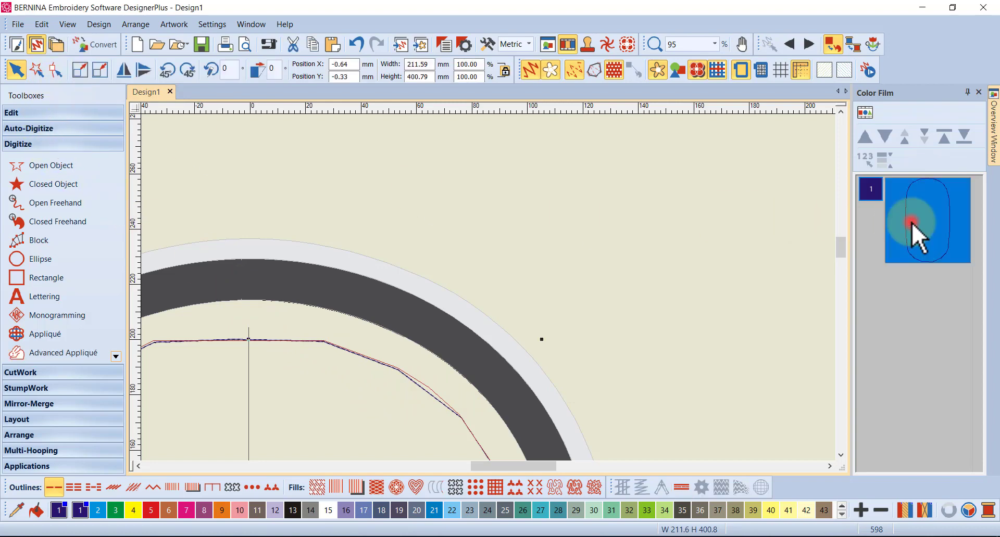
pyautogui.click(53, 66)
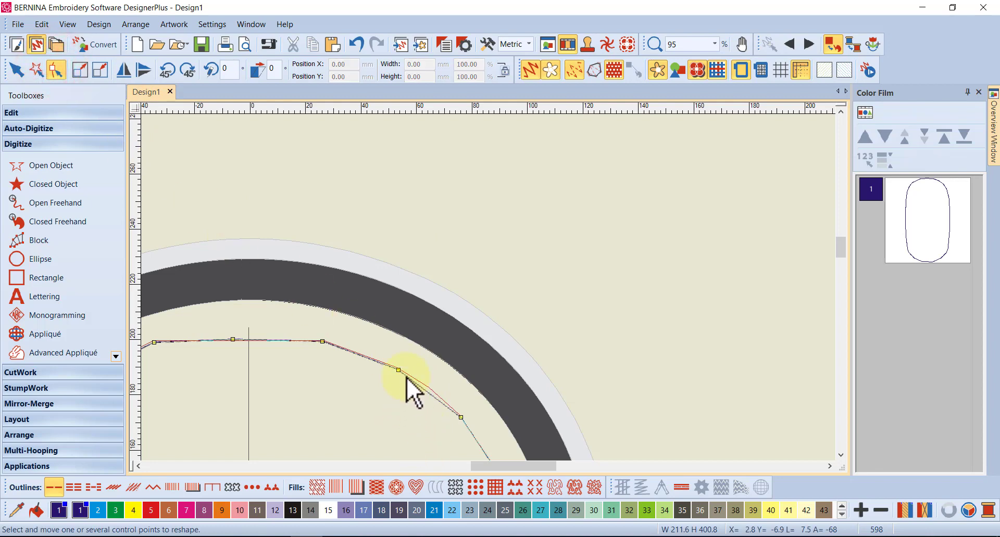
pyautogui.click(460, 417)
pyautogui.moveTo(436, 404); pyautogui.dragTo(461, 418)
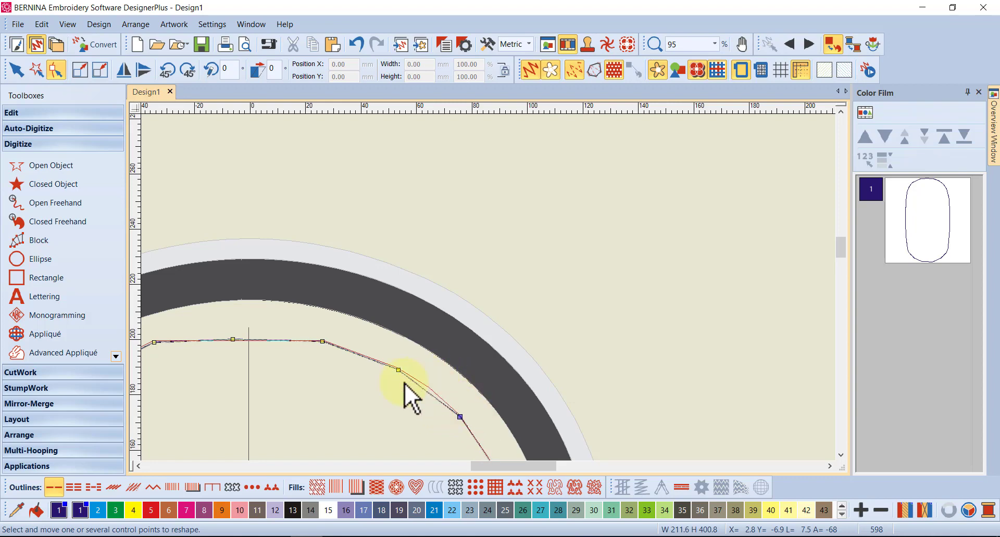
pyautogui.moveTo(396, 370); pyautogui.dragTo(420, 382)
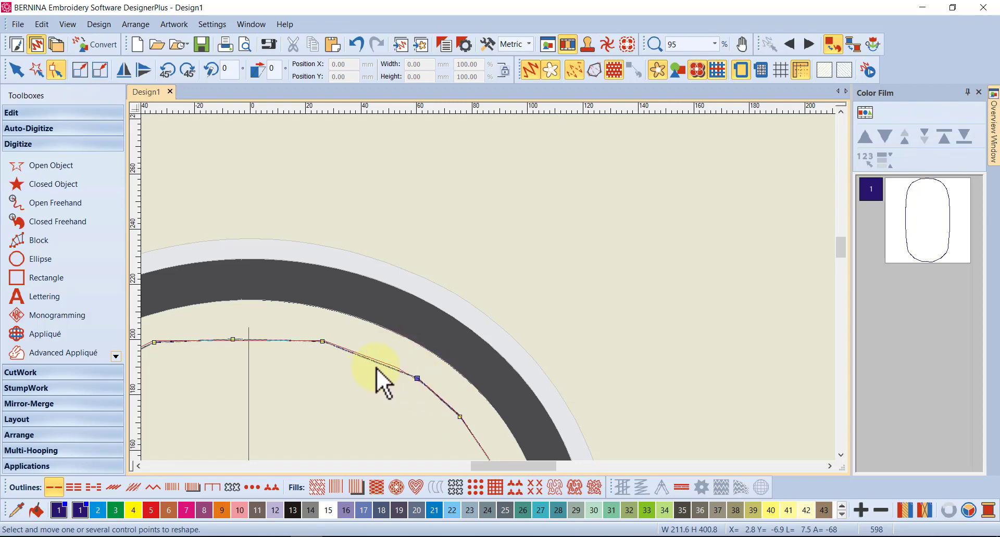
pyautogui.moveTo(416, 379); pyautogui.dragTo(401, 371)
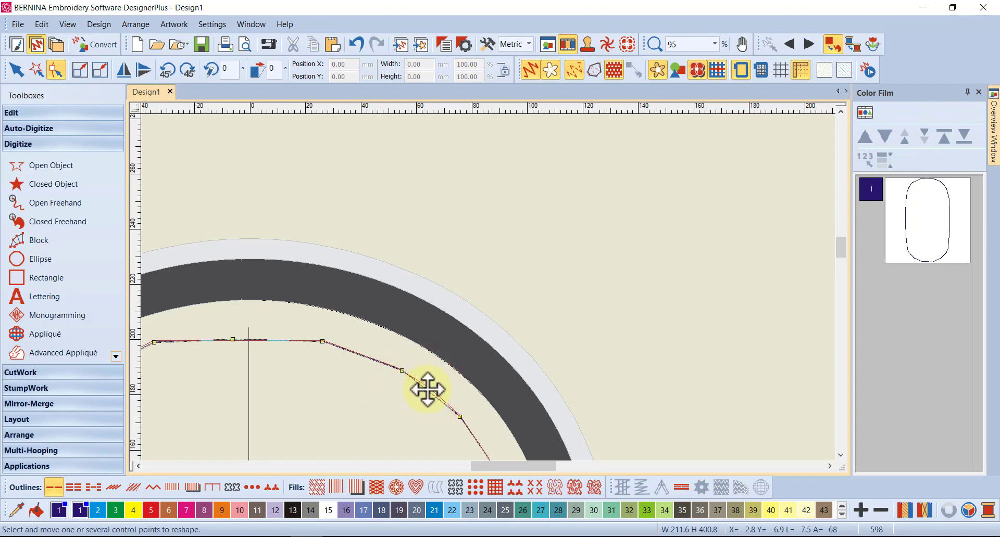
# Add a node between the two upper-right shoulder nodes, fit it to the red hoop boundary, and finish reshaping.
pyautogui.moveTo(426, 390); pyautogui.dragTo(427, 387)
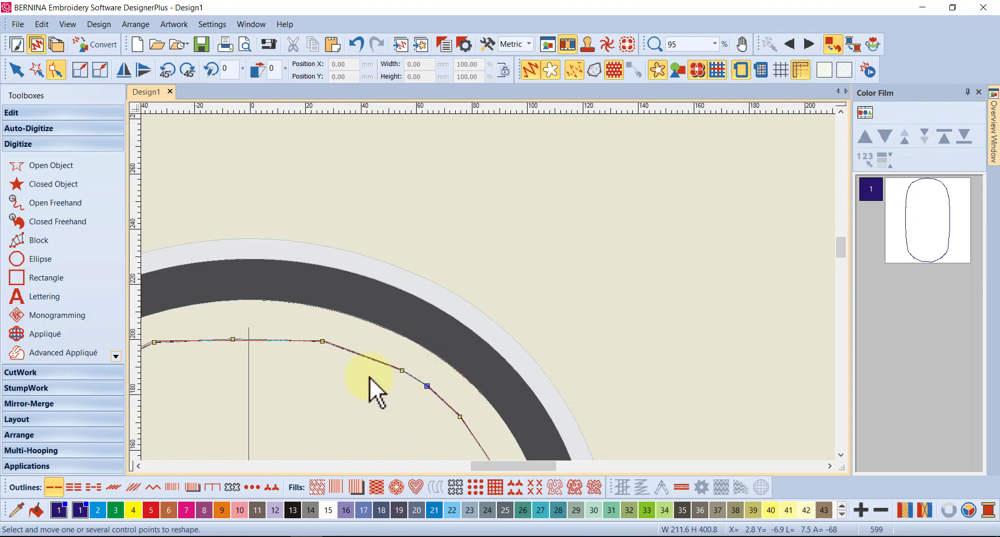
pyautogui.scroll(-2, 490, 289)
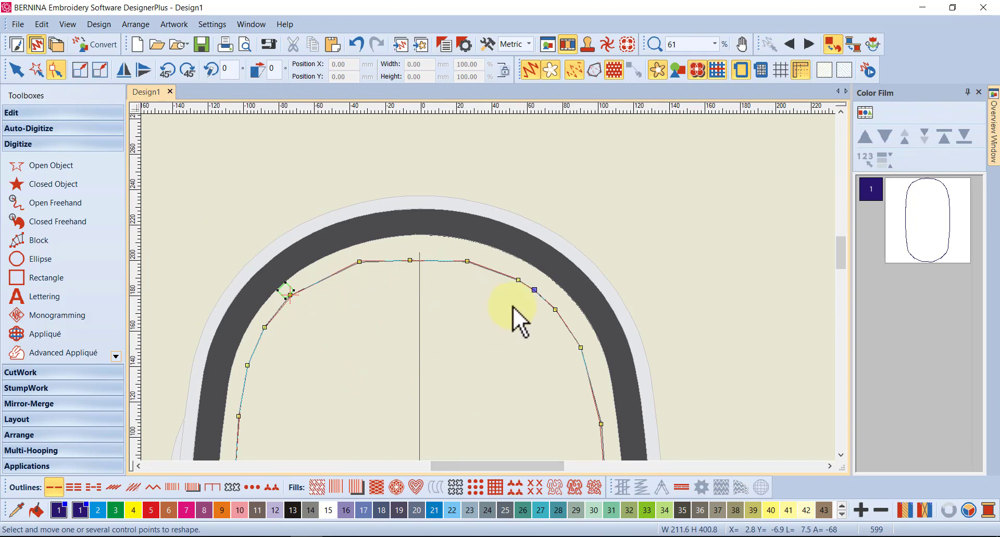
pyautogui.click(20, 70)
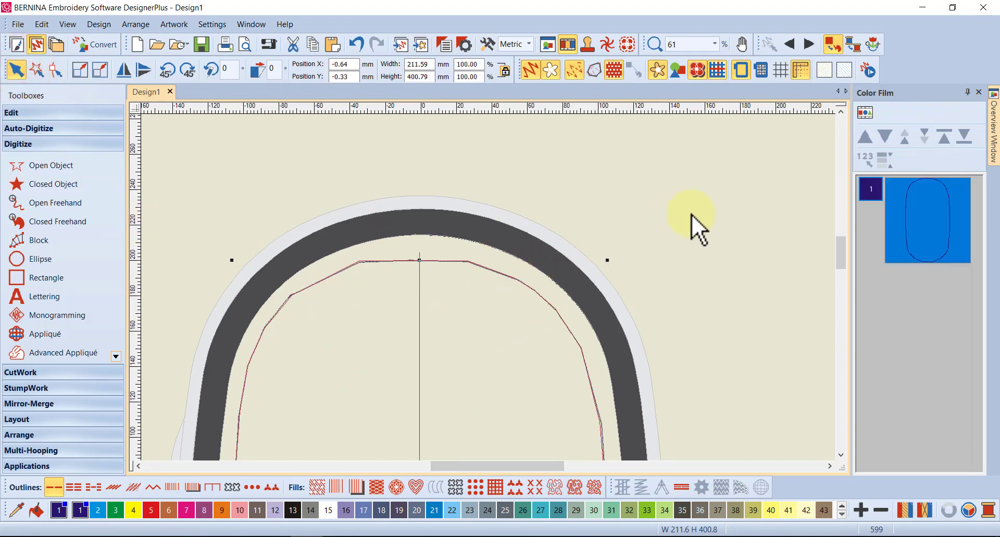
# Switch to the artwork canvas and inspect the top edge of the hoop outline there.
pyautogui.scroll(-3, 488, 288)
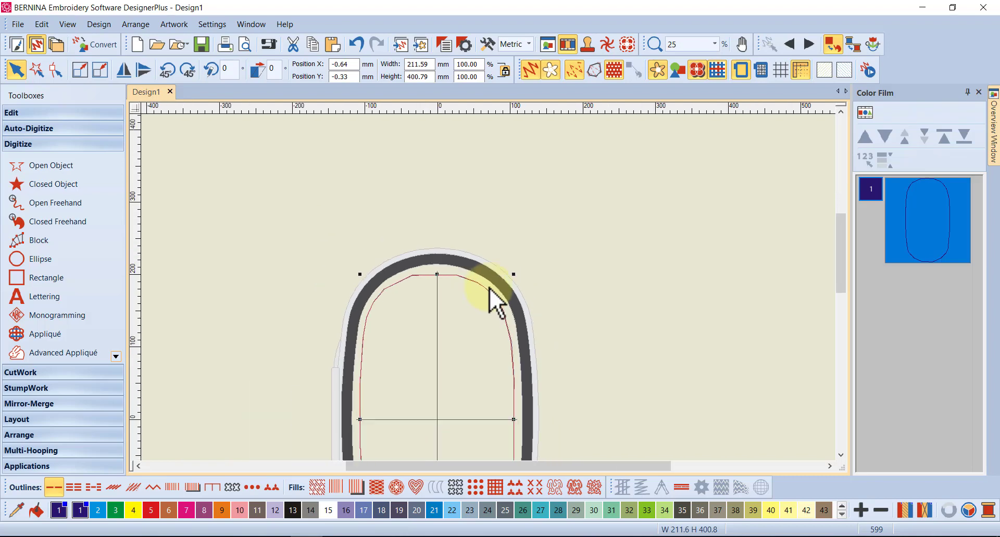
pyautogui.click(16, 43)
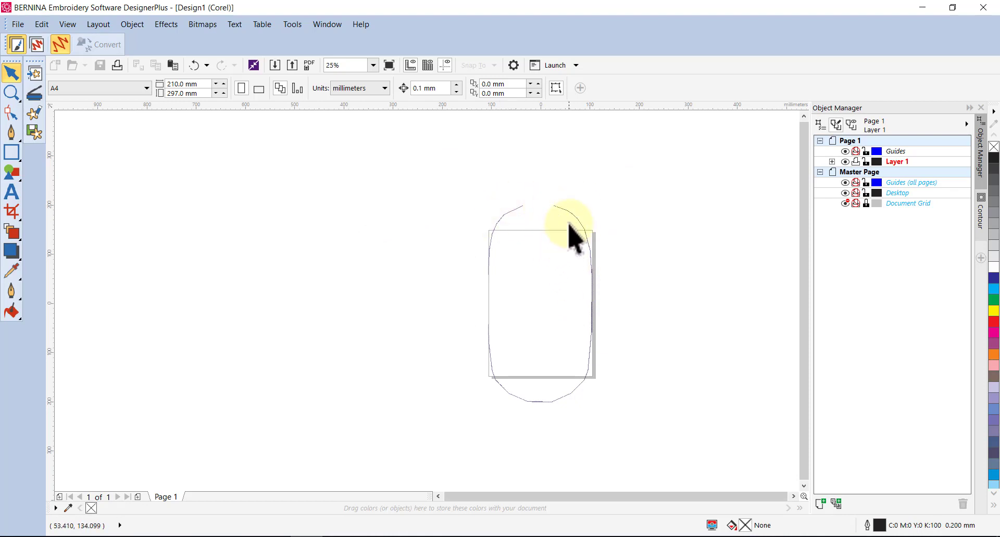
pyautogui.scroll(1, 550, 211)
pyautogui.scroll(1, 549, 211)
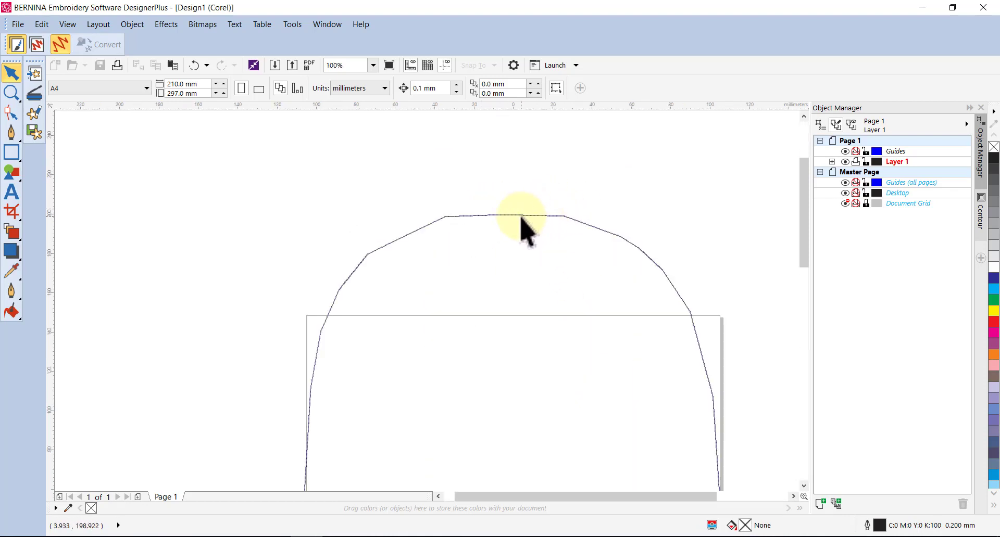
pyautogui.scroll(1, 520, 223)
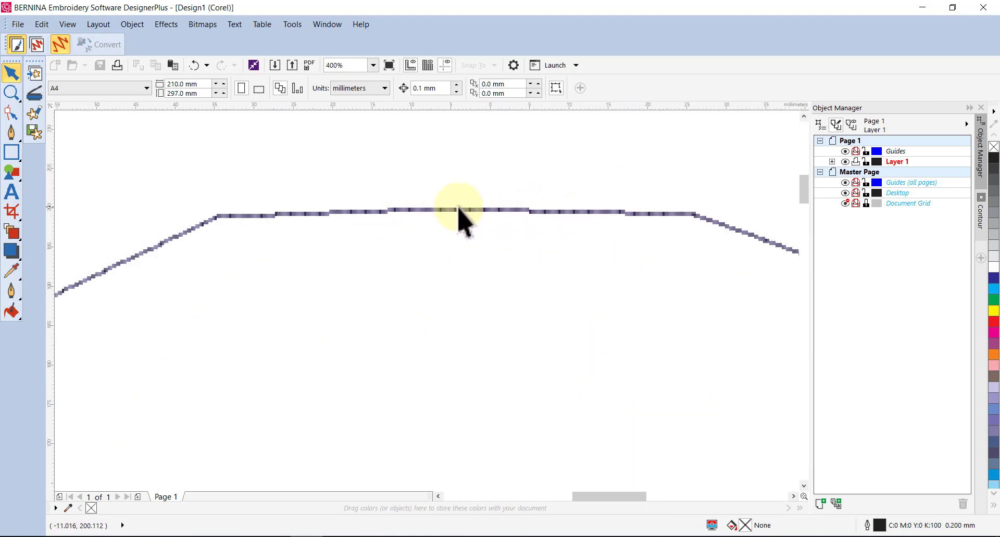
pyautogui.scroll(-1, 464, 214)
pyautogui.scroll(-2, 463, 214)
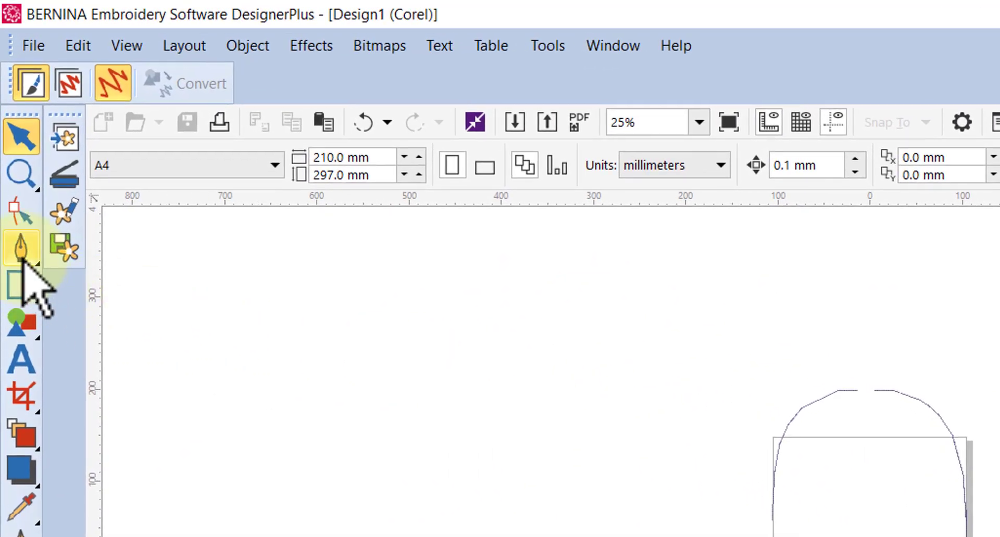
# Trace the outline with the Pen tool from its top-left corner clockwise around the right shoulder, about 135 mm wide and 93 mm high.
pyautogui.click(21, 249)
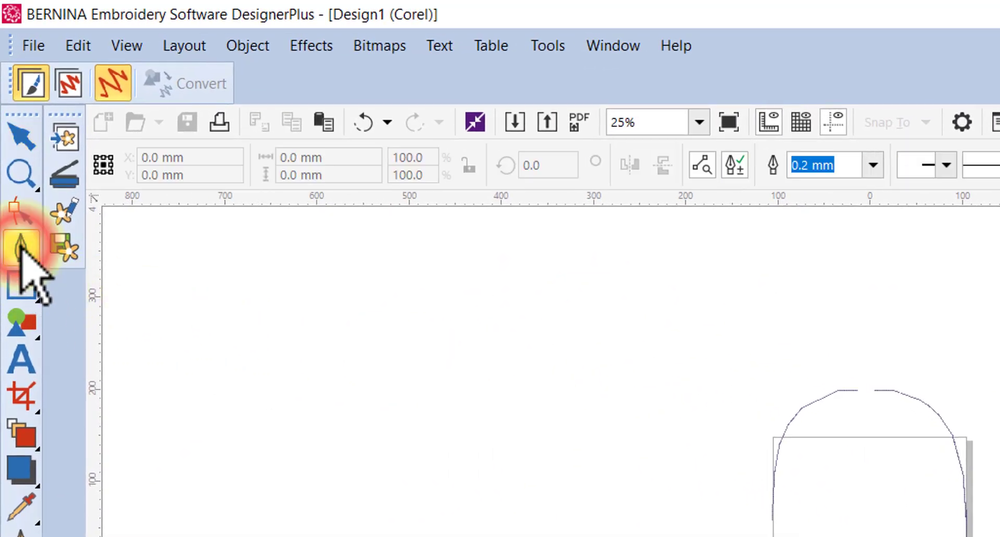
pyautogui.scroll(2, 812, 432)
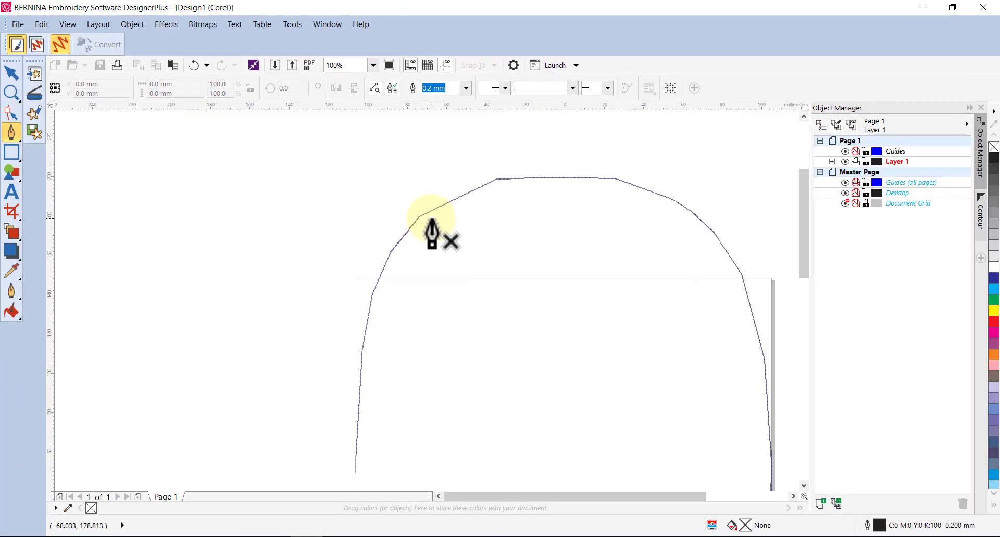
pyautogui.click(498, 177)
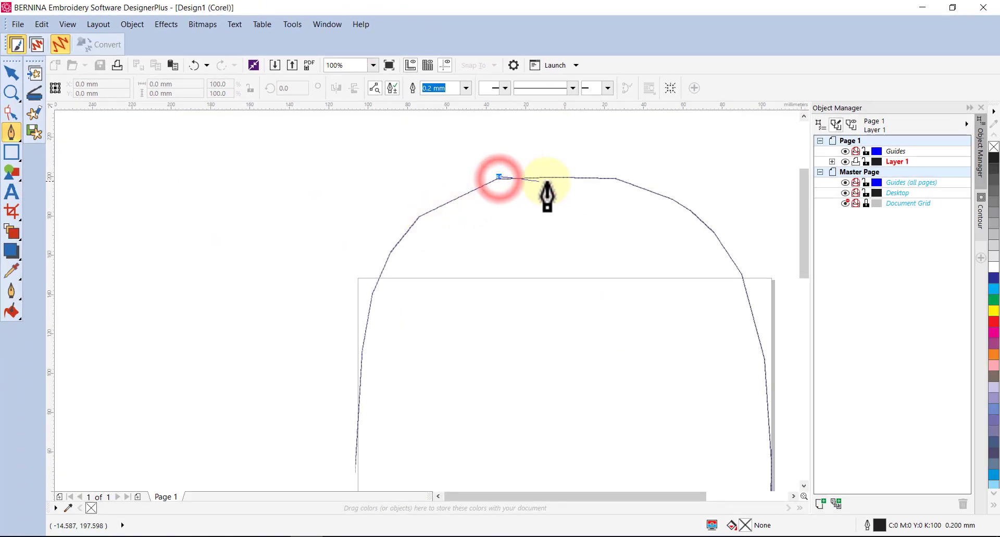
pyautogui.doubleClick(614, 177)
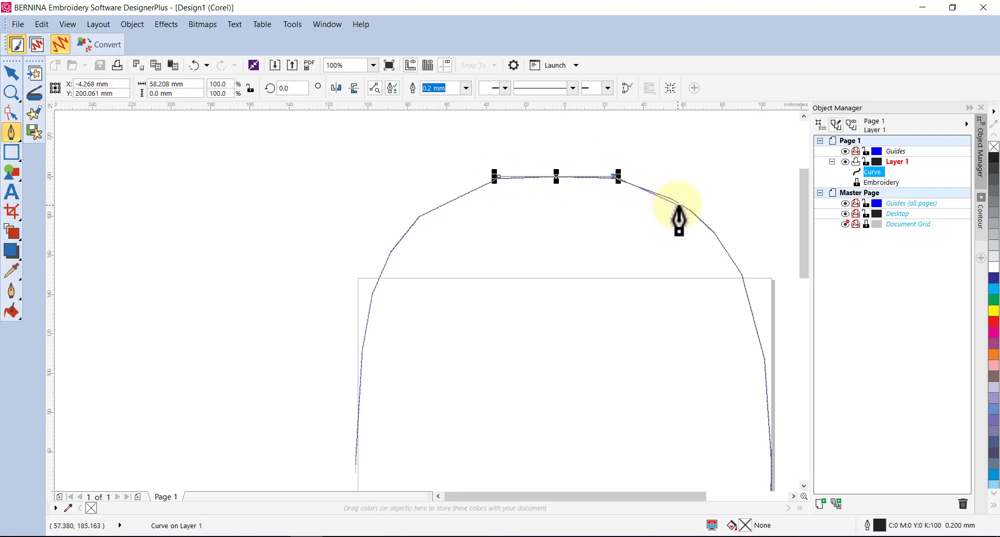
pyautogui.doubleClick(672, 199)
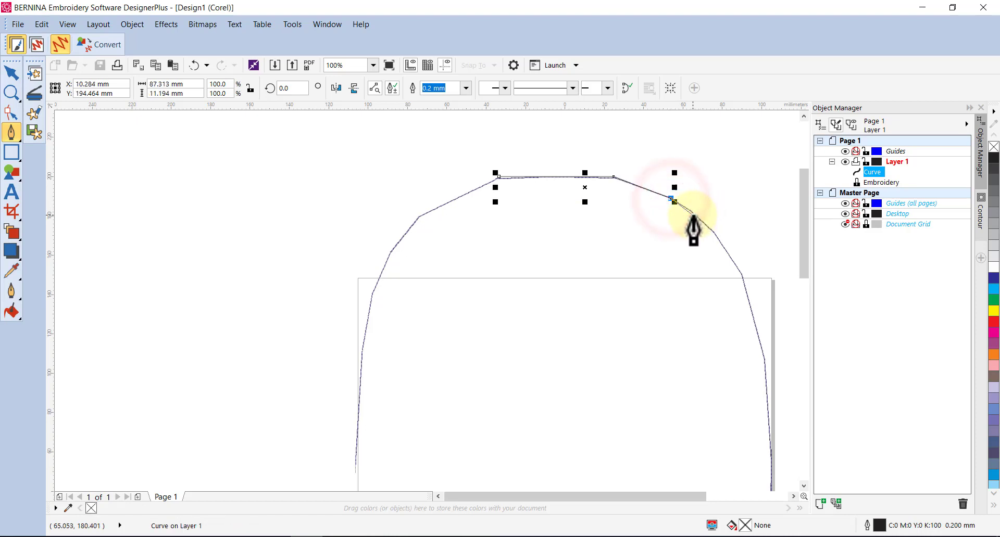
pyautogui.click(692, 211)
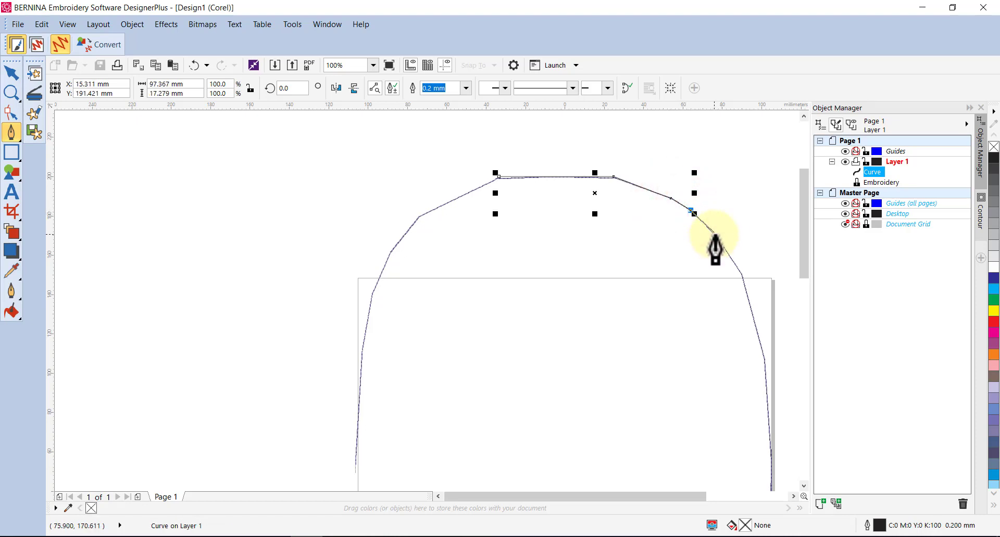
pyautogui.click(714, 235)
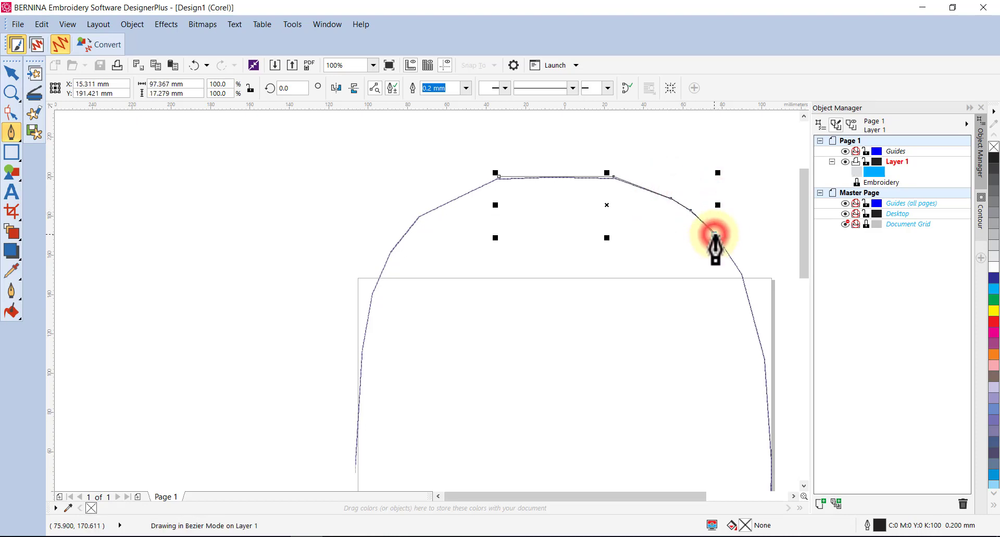
pyautogui.click(742, 274)
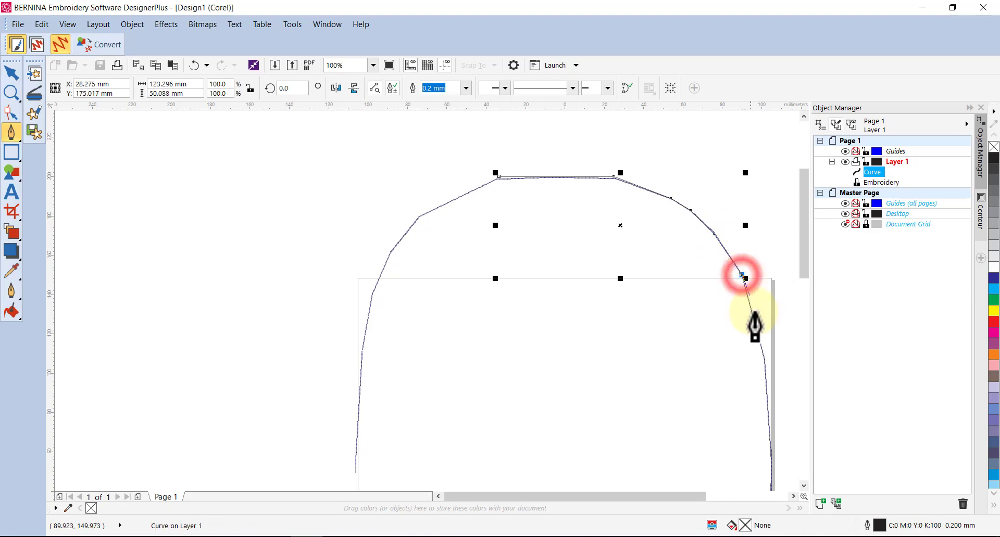
pyautogui.click(765, 362)
# Extend the pen curve down the outline's right side to mid-height, undoing the point that skips a corner and placing that corner first.
pyautogui.scroll(-2, 721, 375)
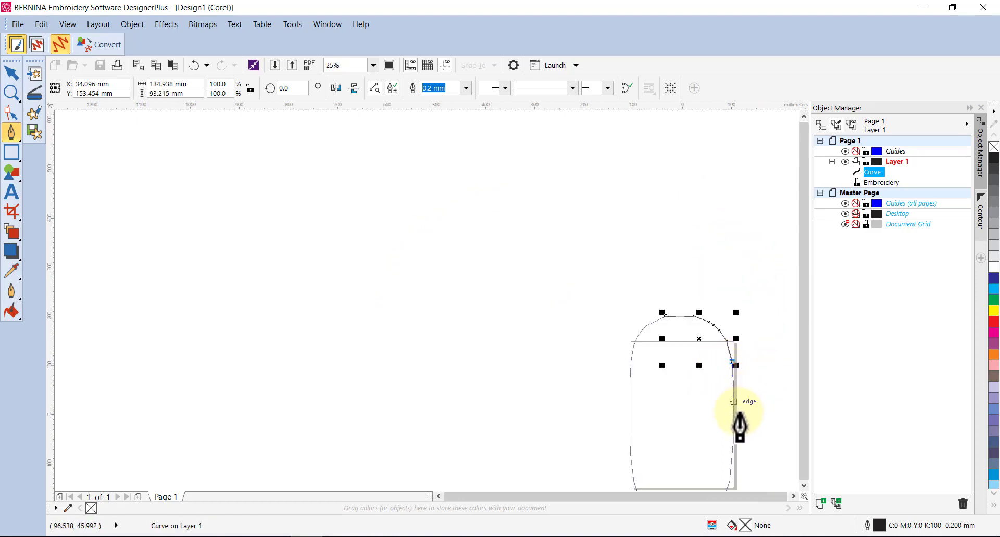
pyautogui.scroll(3, 737, 432)
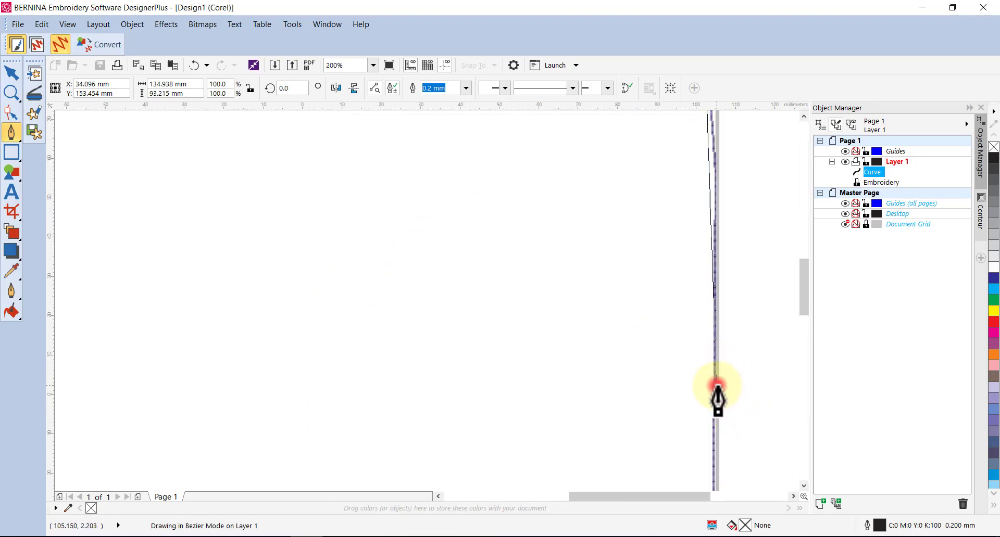
pyautogui.click(716, 385)
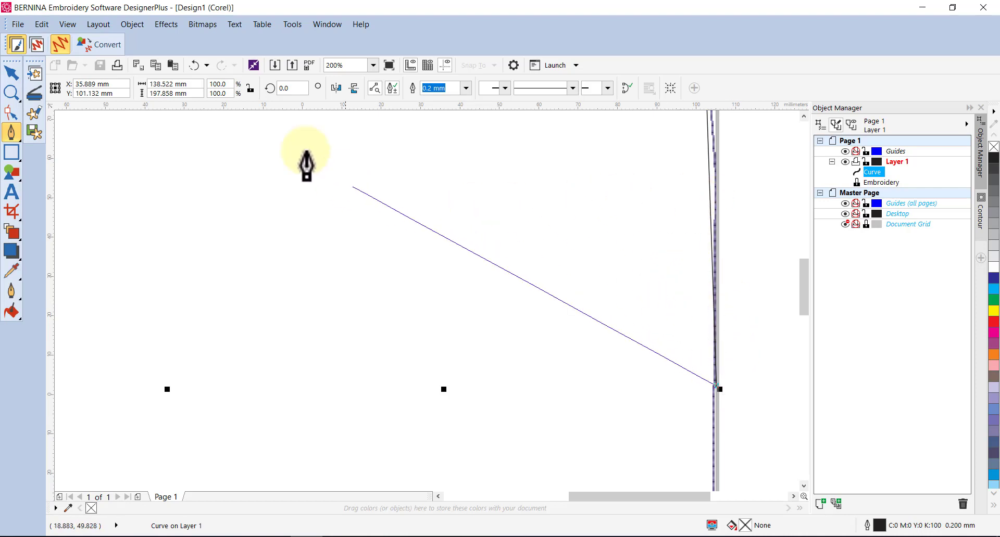
pyautogui.click(194, 65)
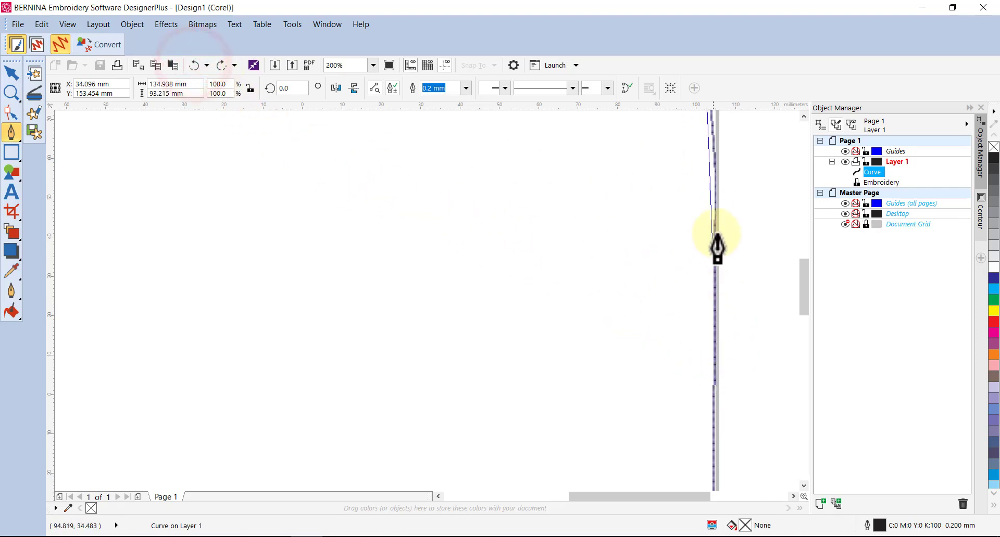
pyautogui.click(713, 155)
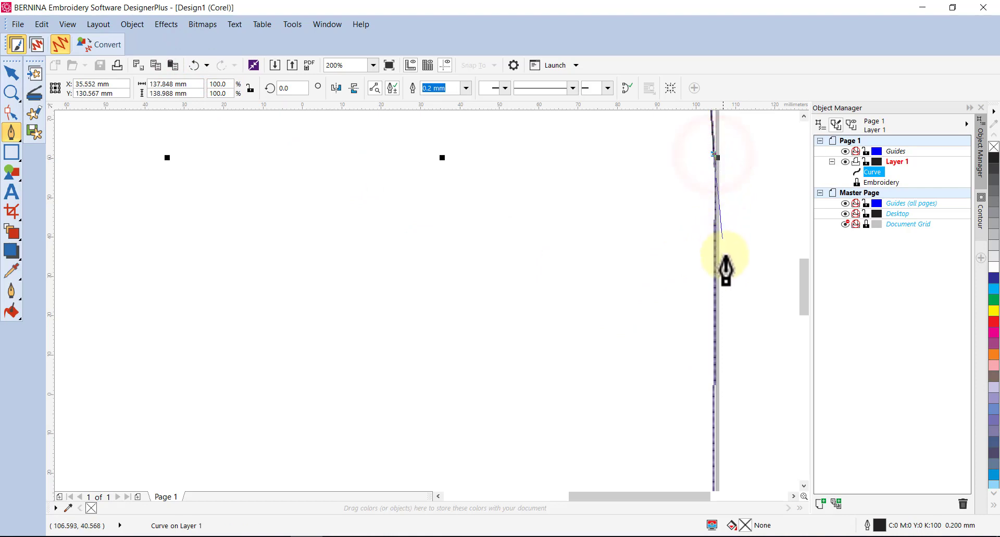
pyautogui.click(716, 386)
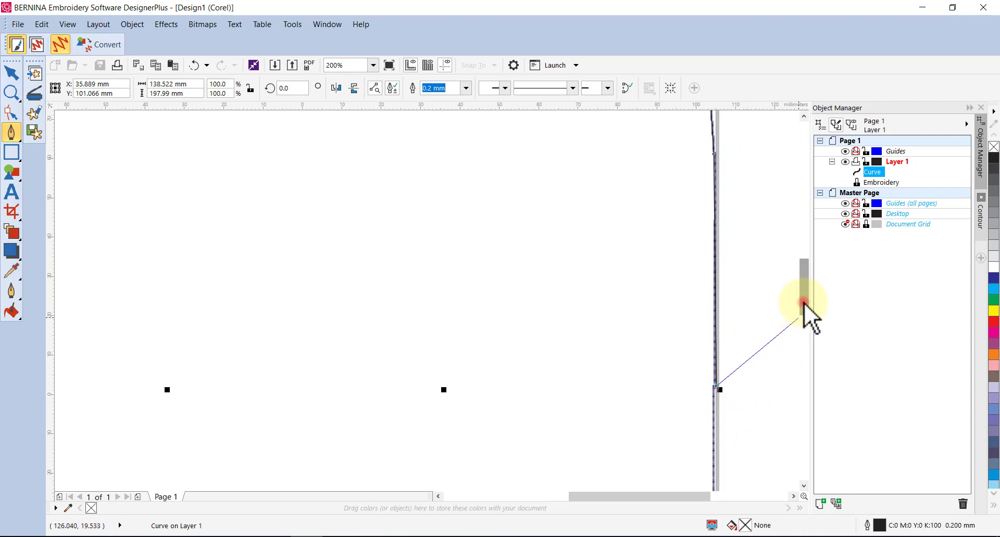
# Extend the pen curve down the outline's lower right side to its lower-right corner, reaching about 356 mm high.
pyautogui.moveTo(804, 303); pyautogui.dragTo(798, 371)
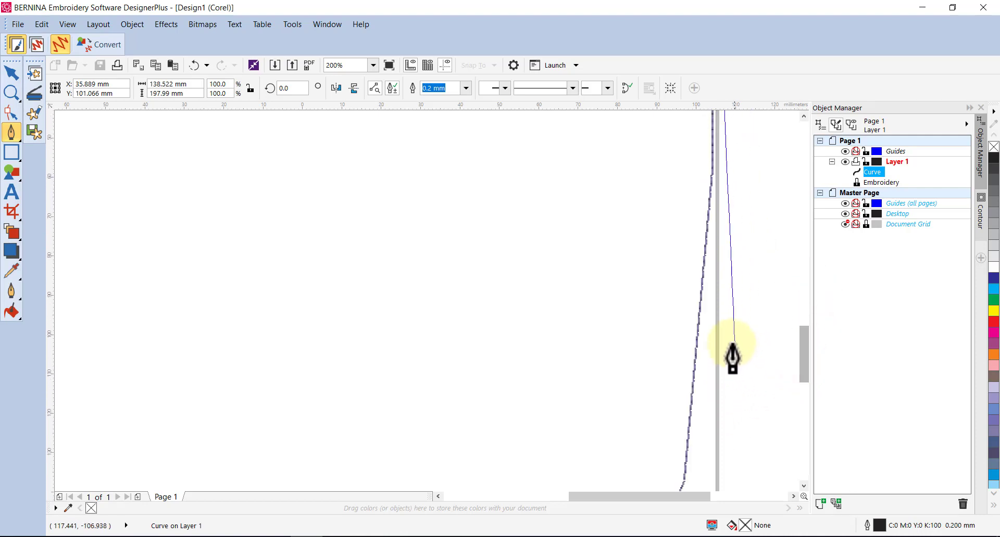
pyautogui.click(712, 176)
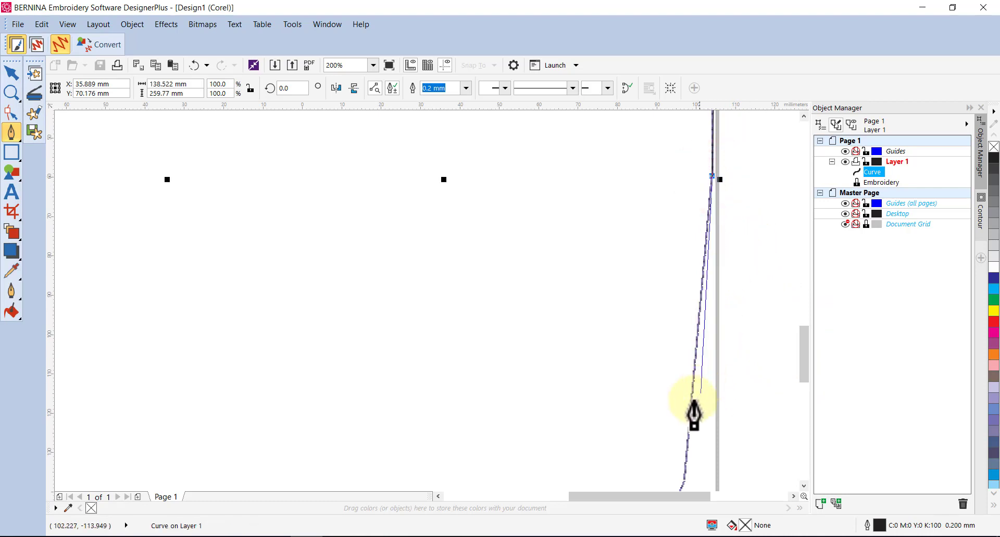
pyautogui.moveTo(805, 367); pyautogui.dragTo(808, 401)
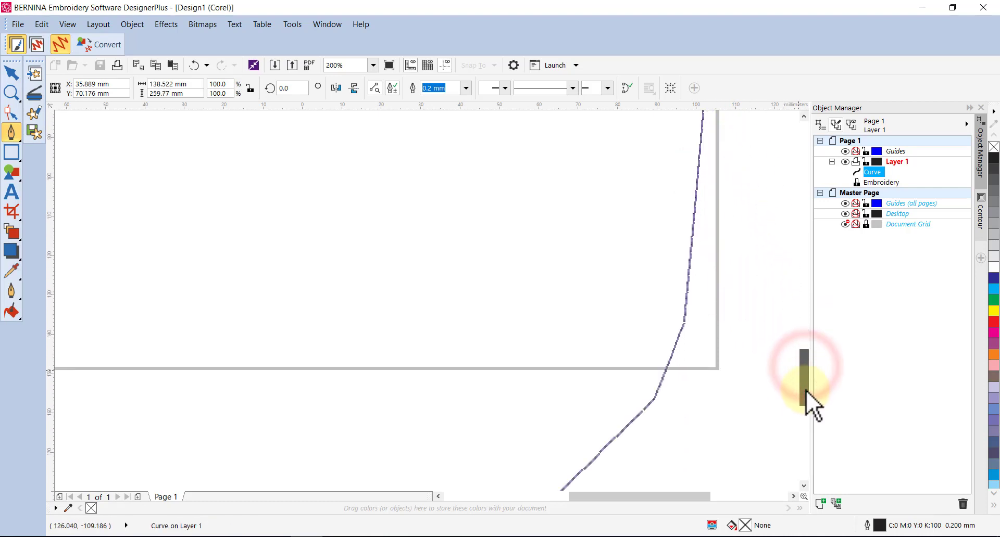
pyautogui.click(685, 323)
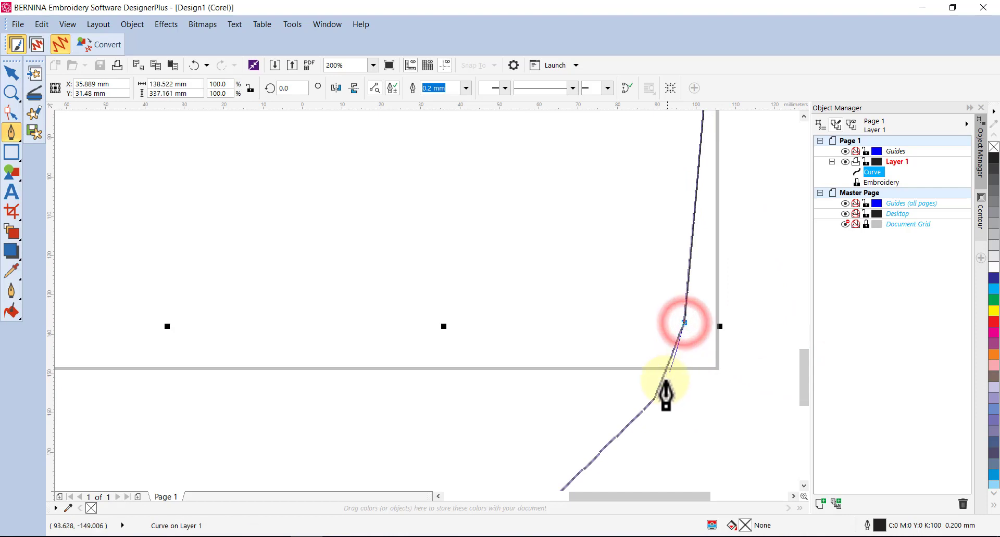
pyautogui.click(654, 396)
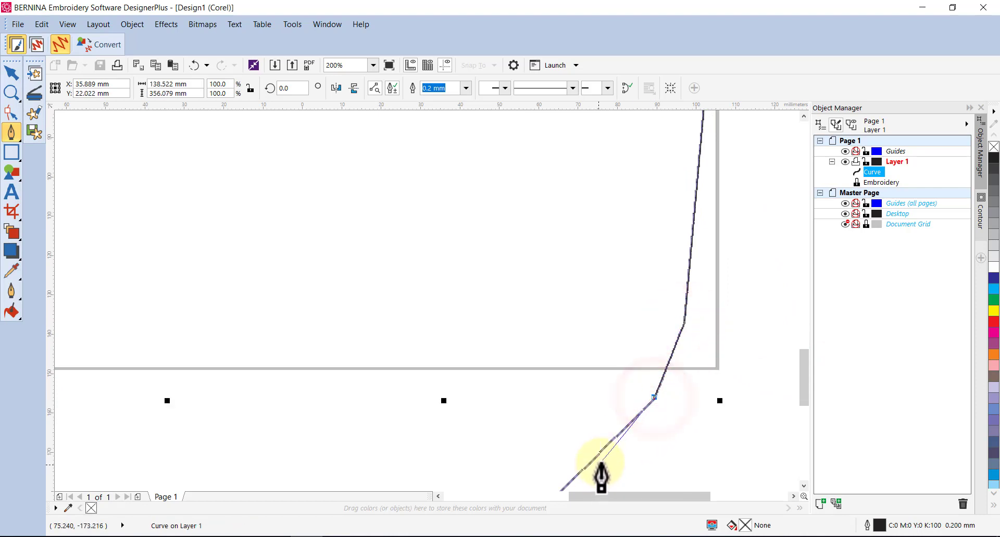
# Trace the outline's lower-right shoulder and bottom edge to the bottom-left corner, bringing the curve to about 401 mm high.
pyautogui.moveTo(801, 383); pyautogui.dragTo(801, 398)
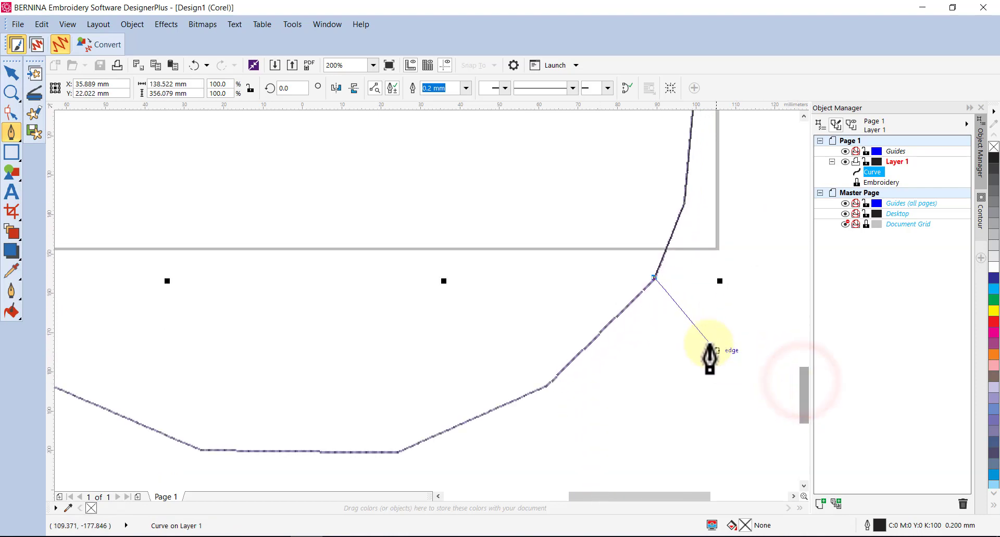
pyautogui.click(546, 387)
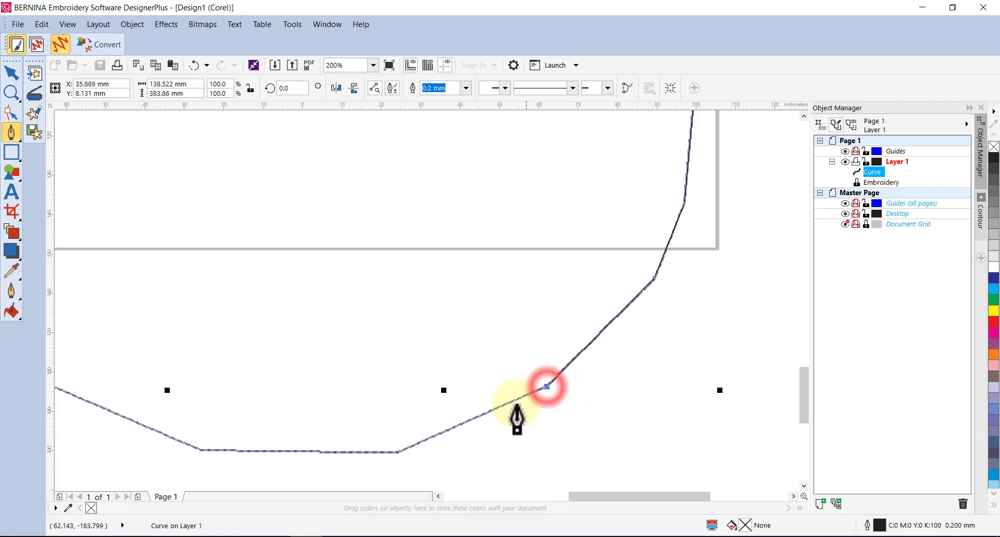
pyautogui.click(398, 452)
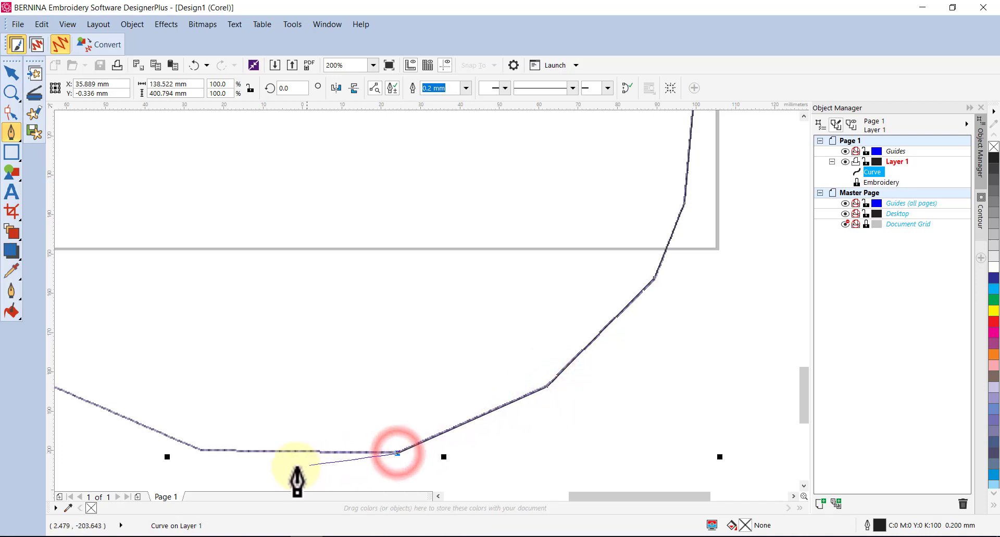
pyautogui.click(198, 449)
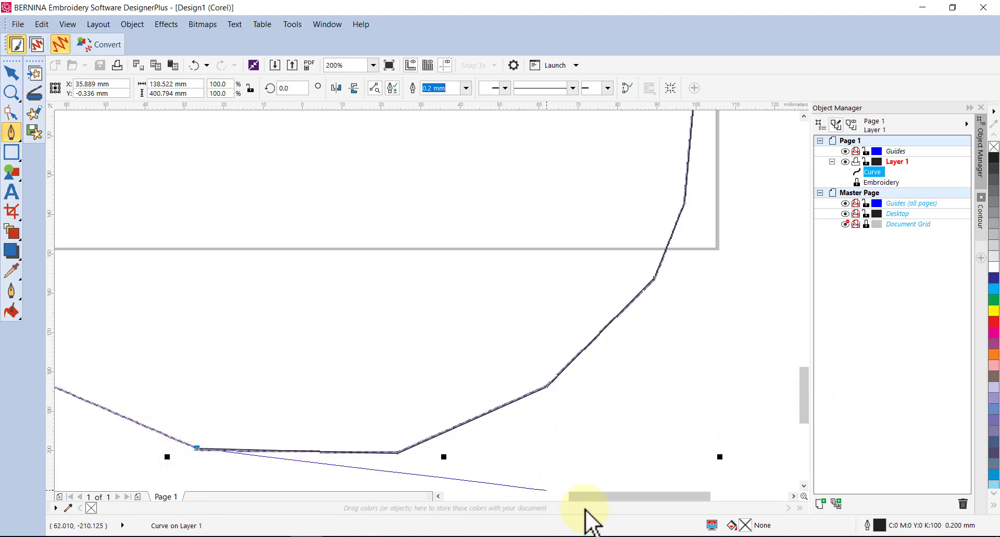
# Trace the lower-left shoulder up to the start of the left side, bringing the curve to about 202 mm wide.
pyautogui.moveTo(595, 498); pyautogui.dragTo(496, 498)
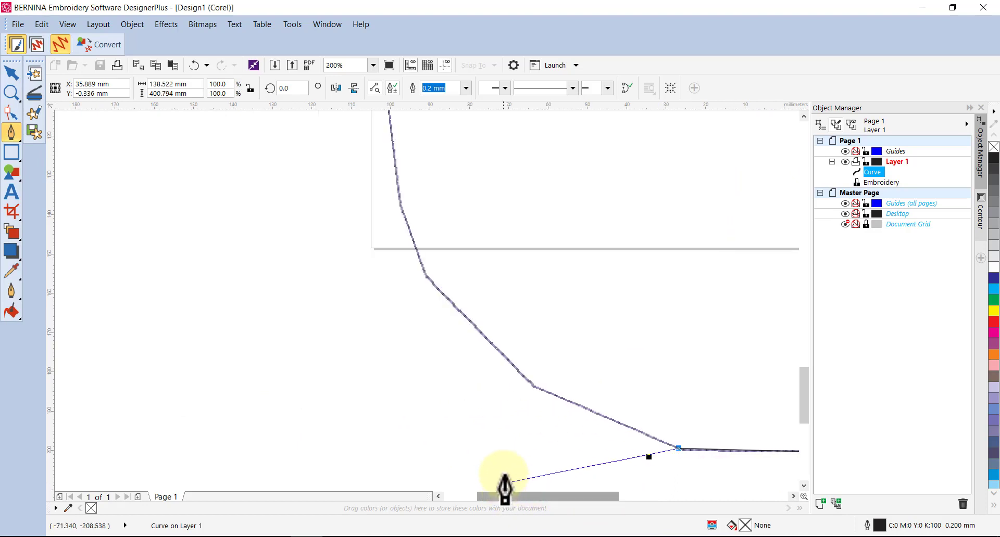
pyautogui.click(535, 387)
pyautogui.click(426, 276)
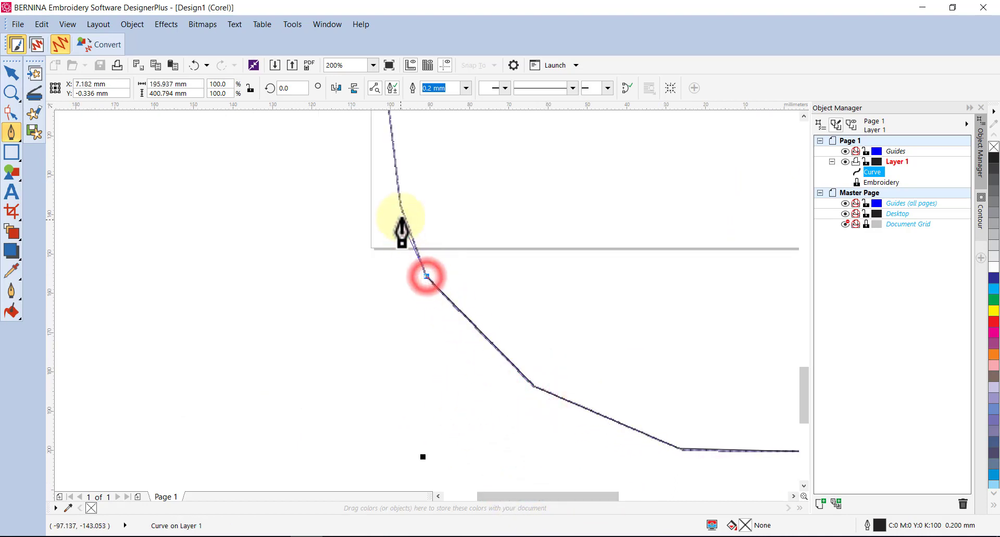
pyautogui.click(401, 205)
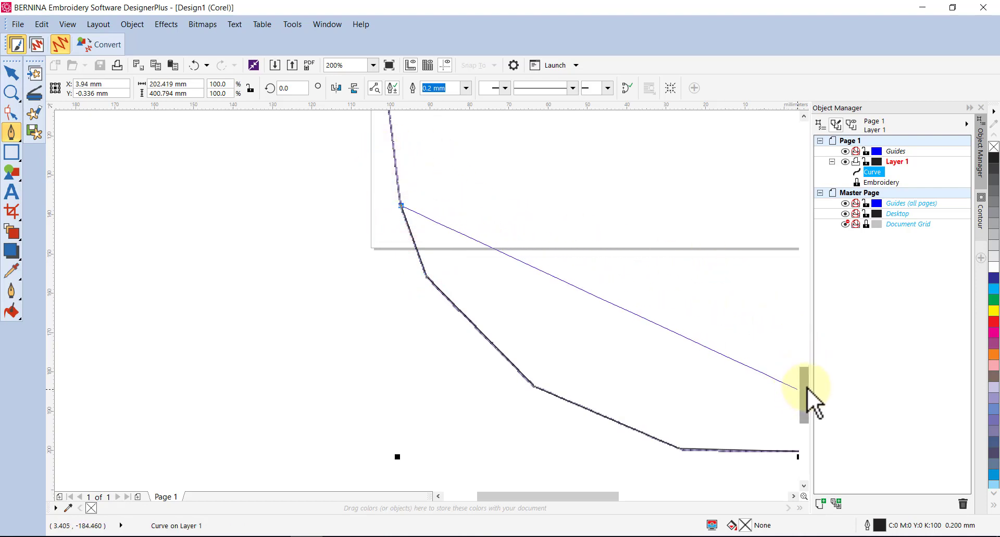
# Continue the pen curve up the outline's left side past mid-height, bringing it to about 212 mm wide.
pyautogui.moveTo(807, 388); pyautogui.dragTo(800, 348)
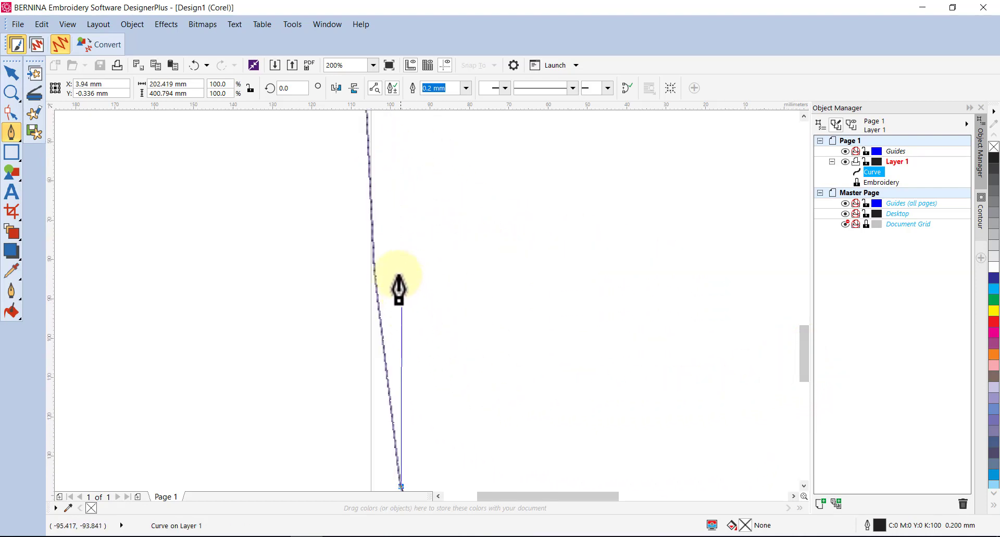
pyautogui.click(372, 239)
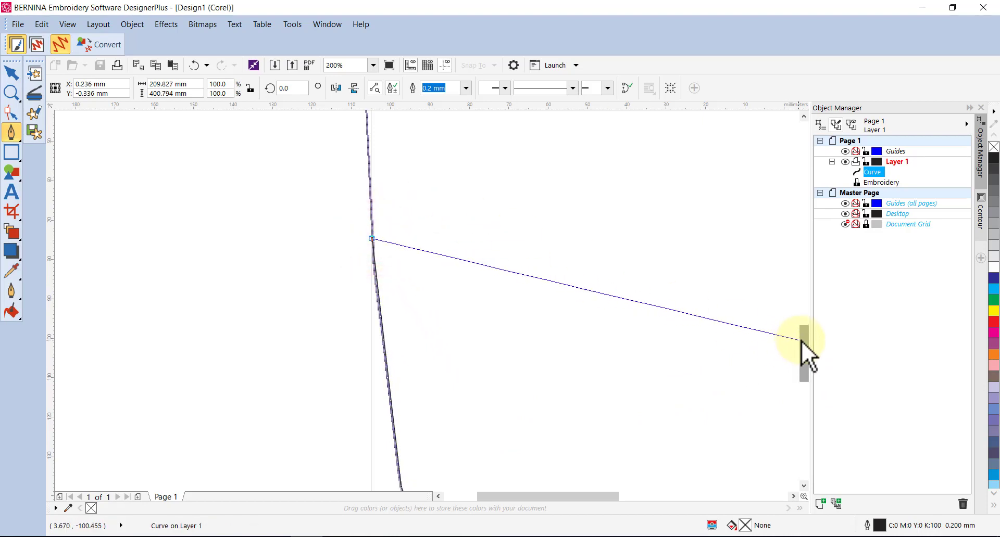
pyautogui.moveTo(801, 342); pyautogui.dragTo(796, 293)
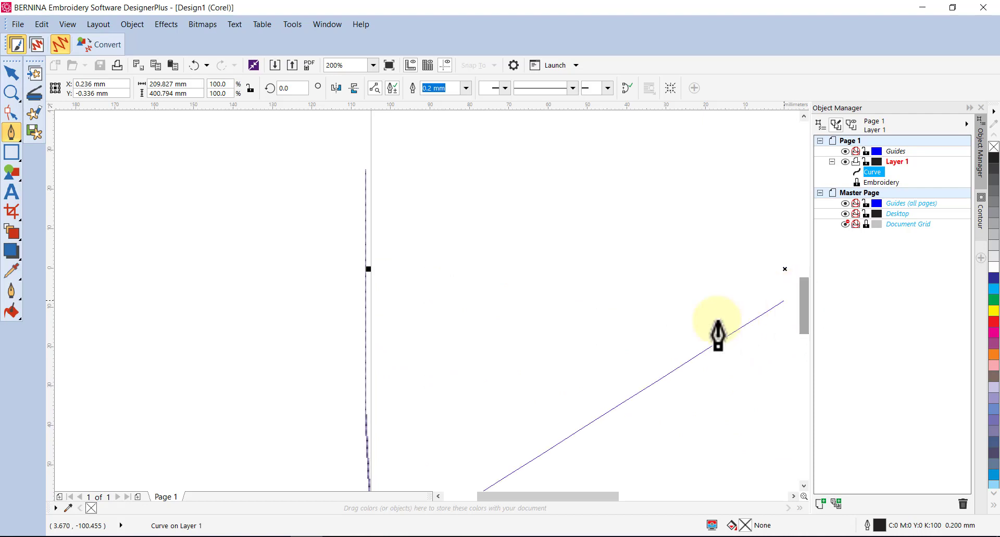
pyautogui.click(366, 416)
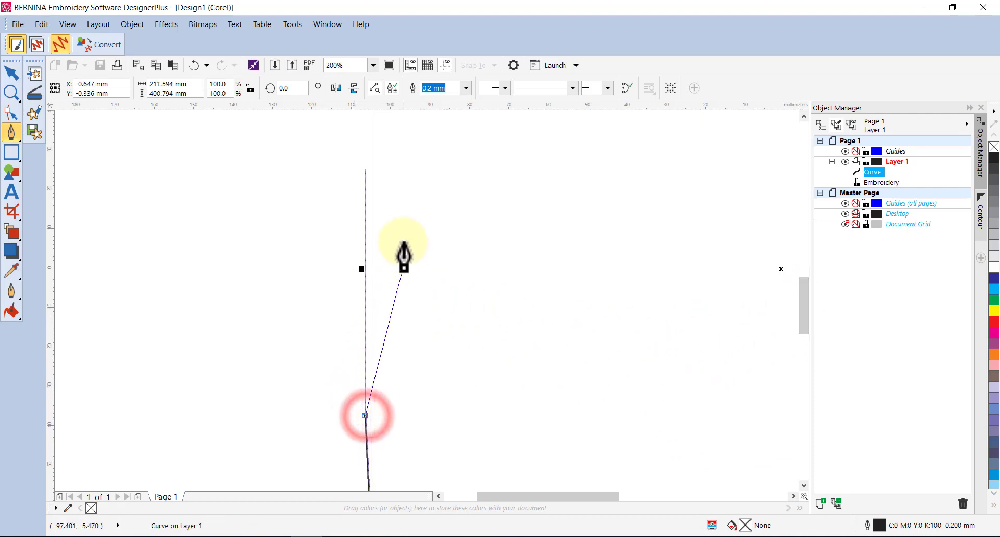
pyautogui.click(365, 168)
# Continue the pen curve across the gap and up the upper left side to the corner below the shoulder.
pyautogui.moveTo(803, 304); pyautogui.dragTo(801, 260)
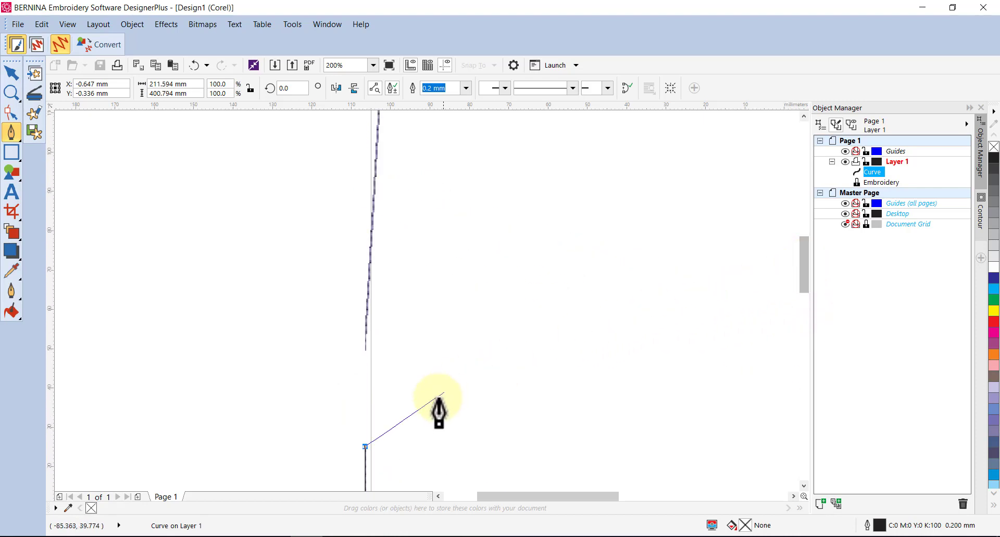
pyautogui.click(365, 346)
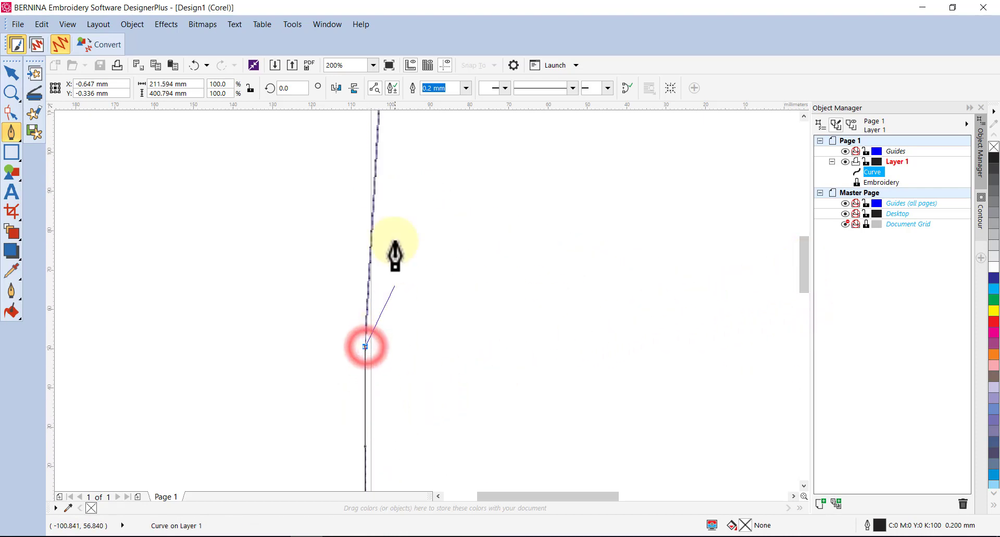
pyautogui.click(379, 127)
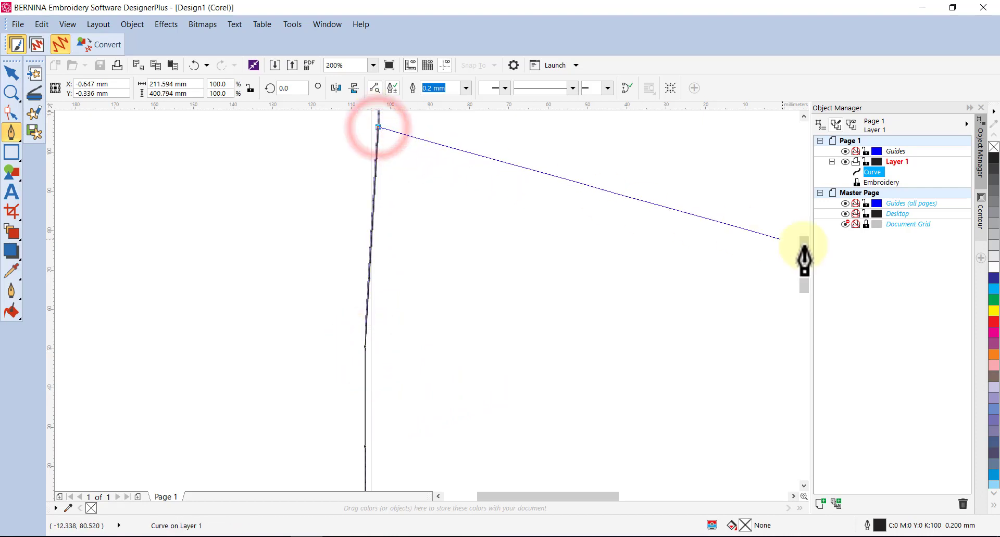
pyautogui.moveTo(804, 256); pyautogui.dragTo(802, 240)
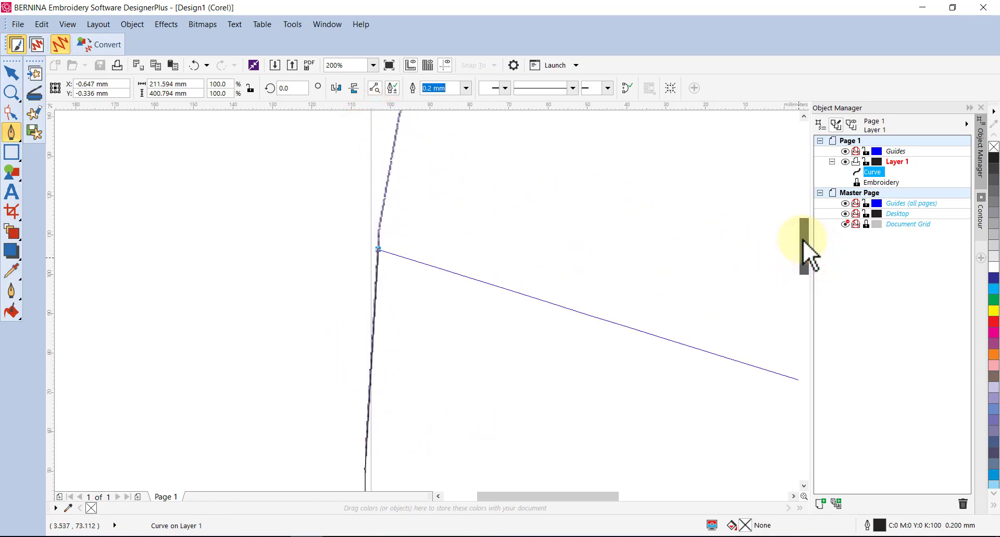
pyautogui.click(379, 230)
# Trace the upper-left shoulder corner by corner and close the curve at its starting point on the top edge.
pyautogui.moveTo(805, 239); pyautogui.dragTo(805, 220)
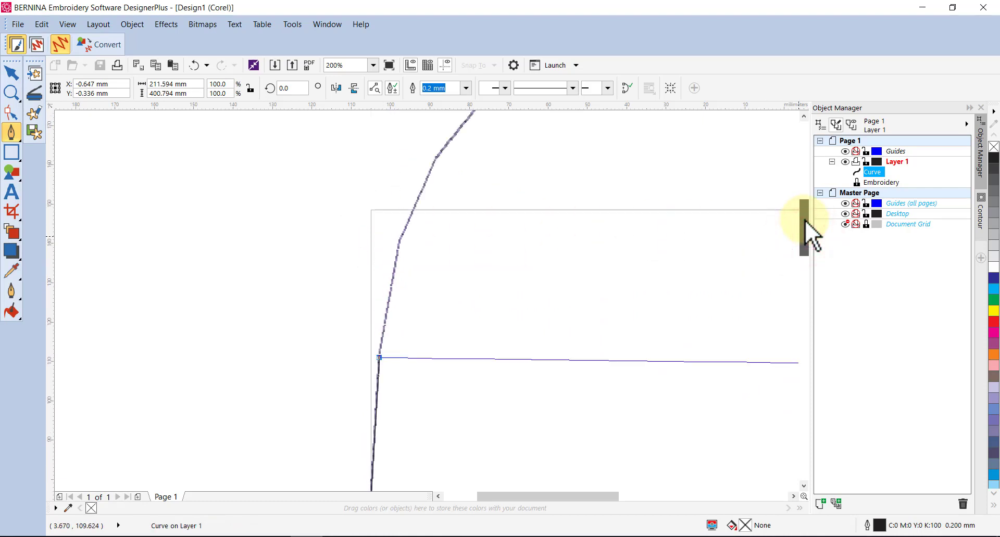
pyautogui.click(398, 242)
pyautogui.click(436, 159)
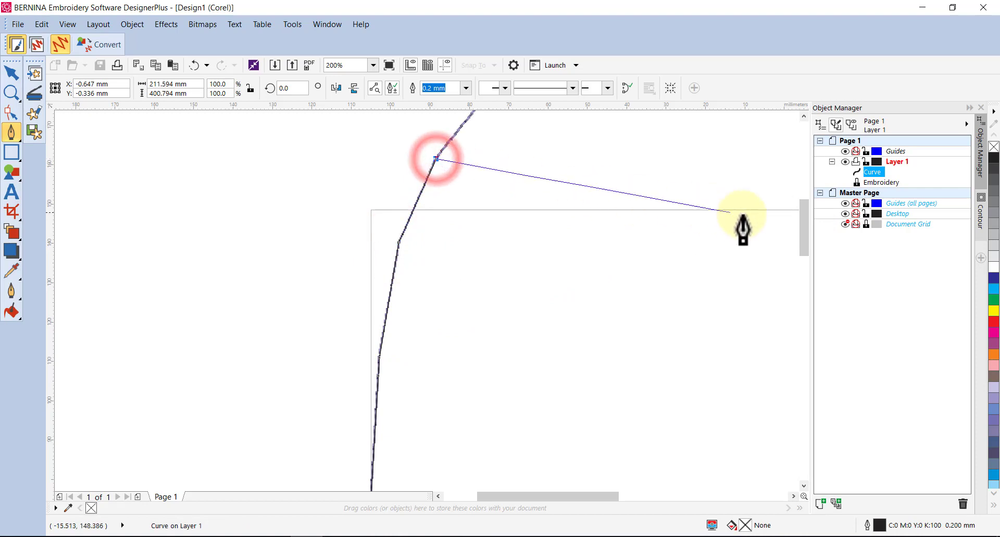
pyautogui.moveTo(802, 221); pyautogui.dragTo(802, 209)
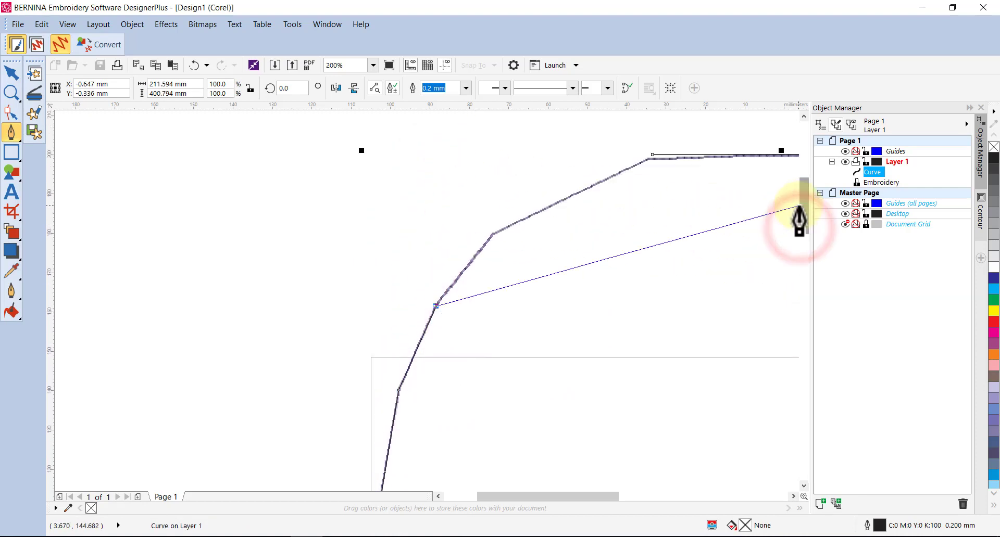
pyautogui.click(492, 236)
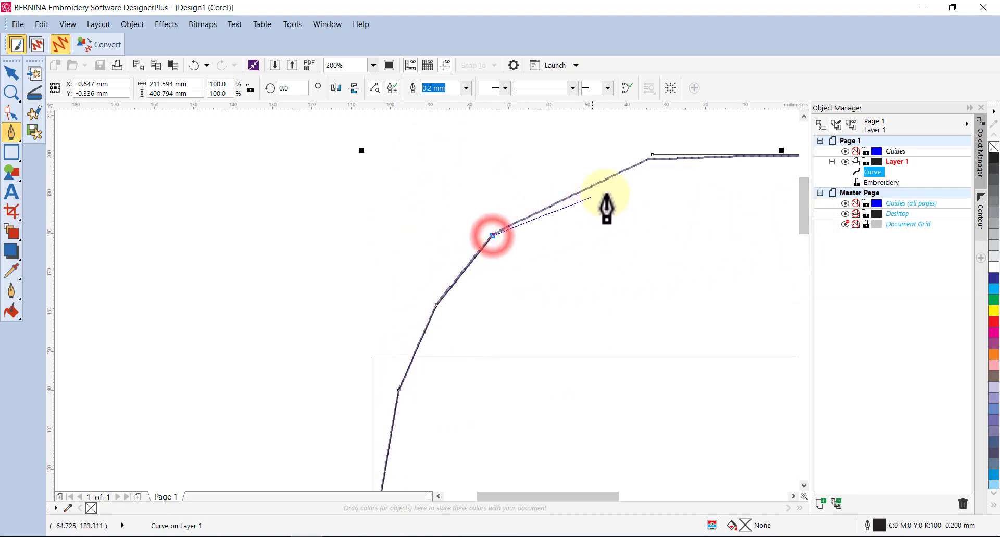
pyautogui.click(652, 155)
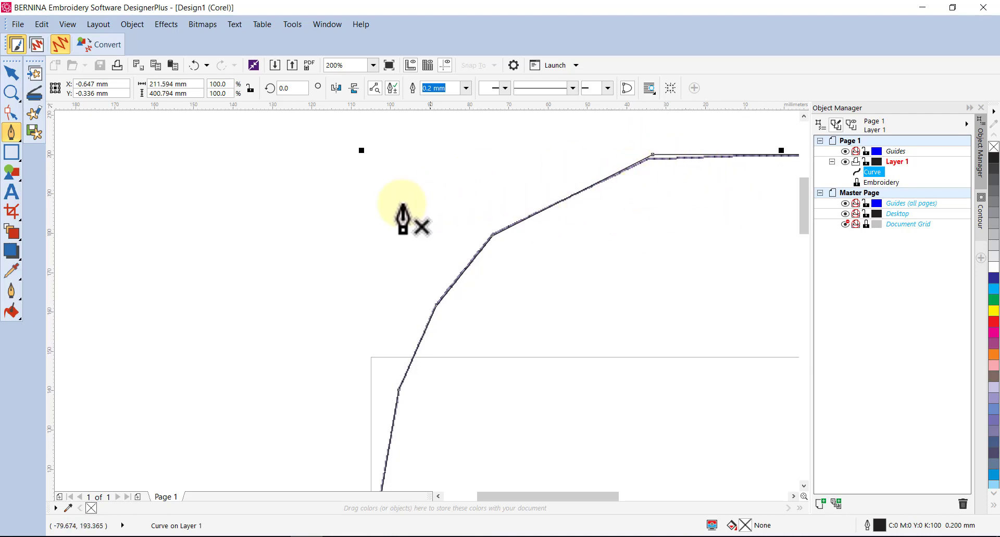
# Edit the closed curve's top-left corner node with the Shape tool to align it with the hoop outline.
pyautogui.click(10, 74)
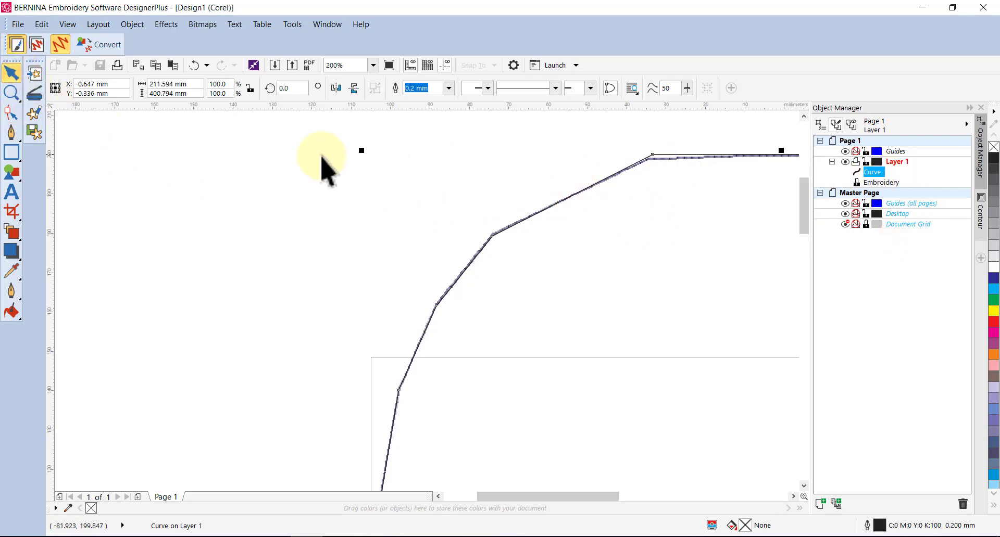
pyautogui.click(11, 112)
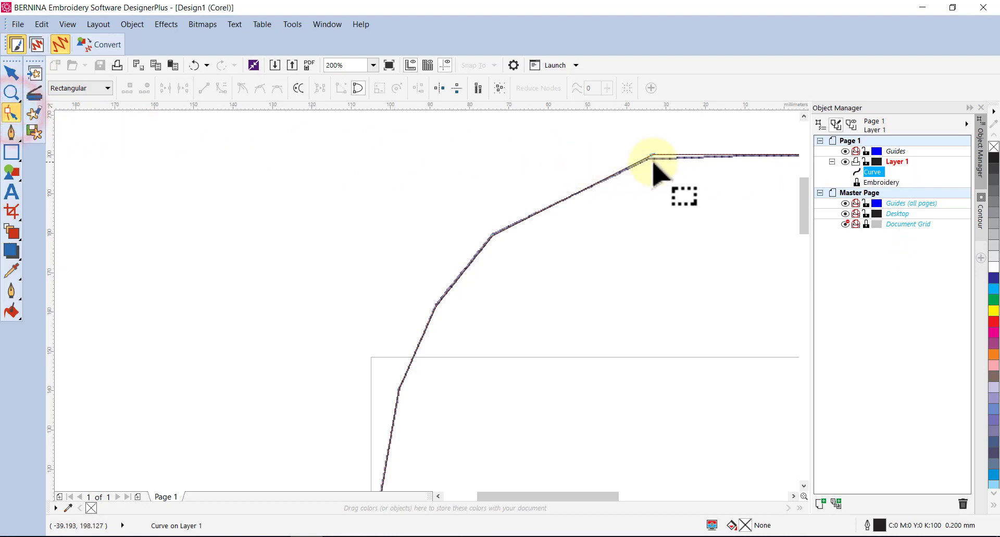
pyautogui.moveTo(651, 157); pyautogui.dragTo(649, 159)
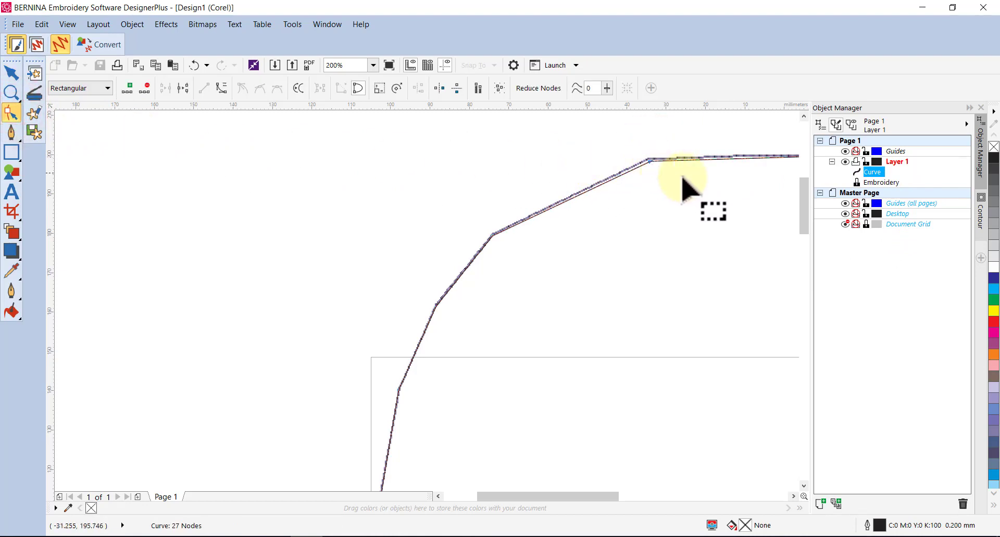
pyautogui.click(648, 160)
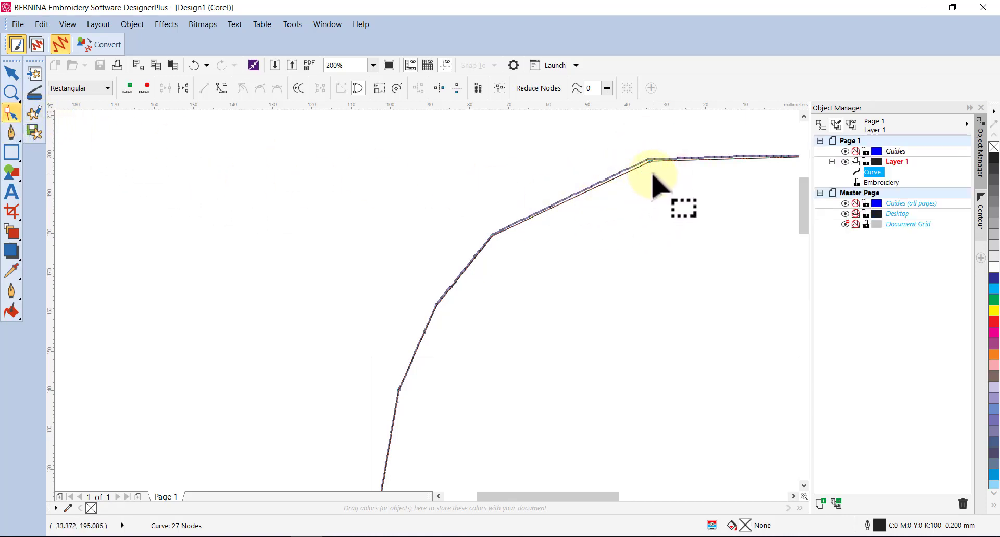
pyautogui.scroll(3, 660, 186)
pyautogui.scroll(-3, 619, 152)
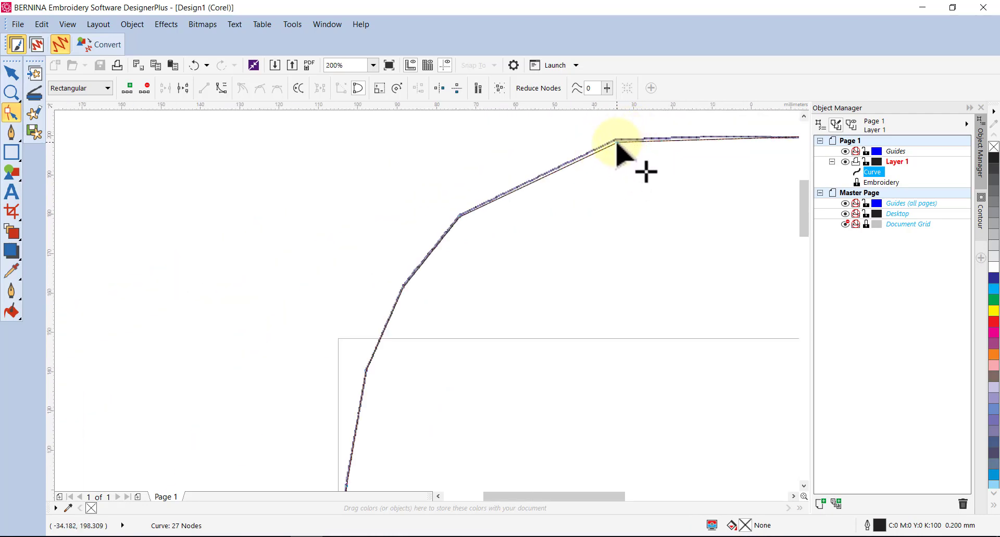
pyautogui.moveTo(616, 141); pyautogui.dragTo(614, 139)
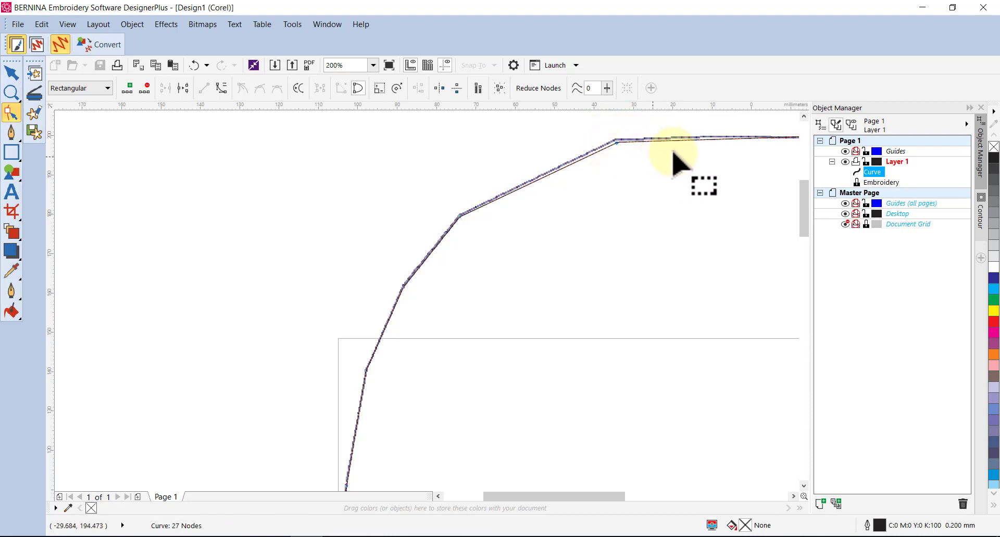
# Show the whole traced shape, hide the embroidery, and select the hoop curve.
pyautogui.scroll(-2, 636, 178)
pyautogui.scroll(-2, 654, 200)
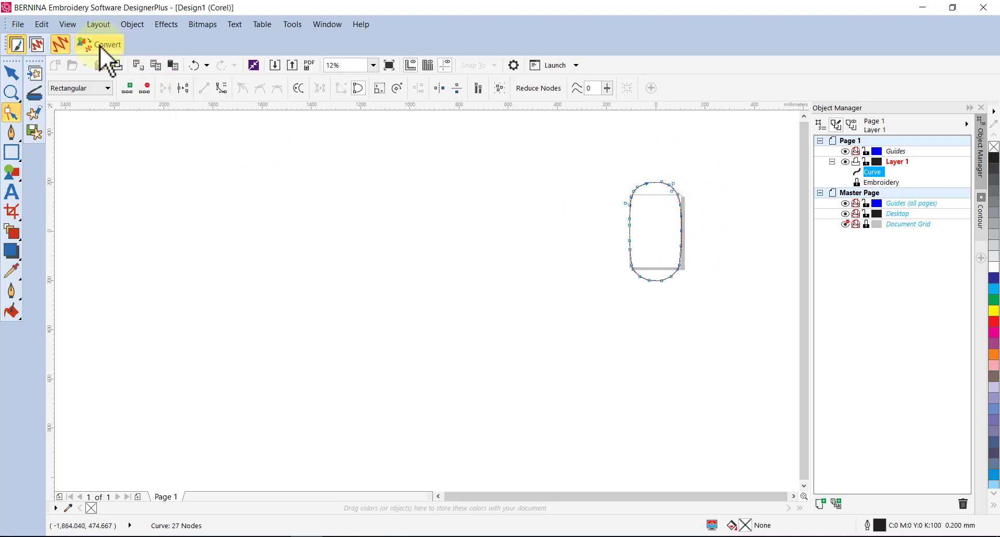
pyautogui.click(56, 43)
pyautogui.click(657, 180)
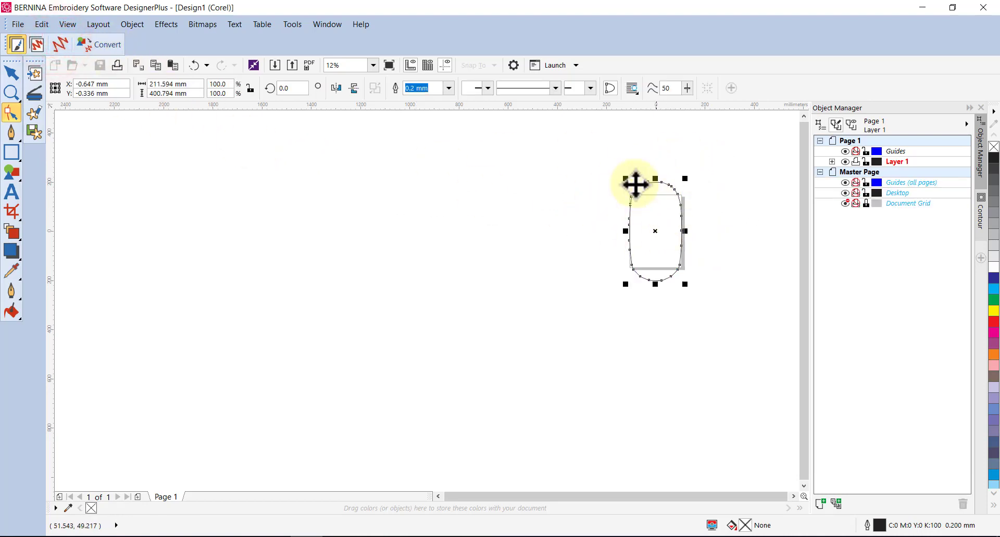
# Start exporting the hoop curve and set the file format to JPG - JPEG Bitmaps.
pyautogui.click(9, 74)
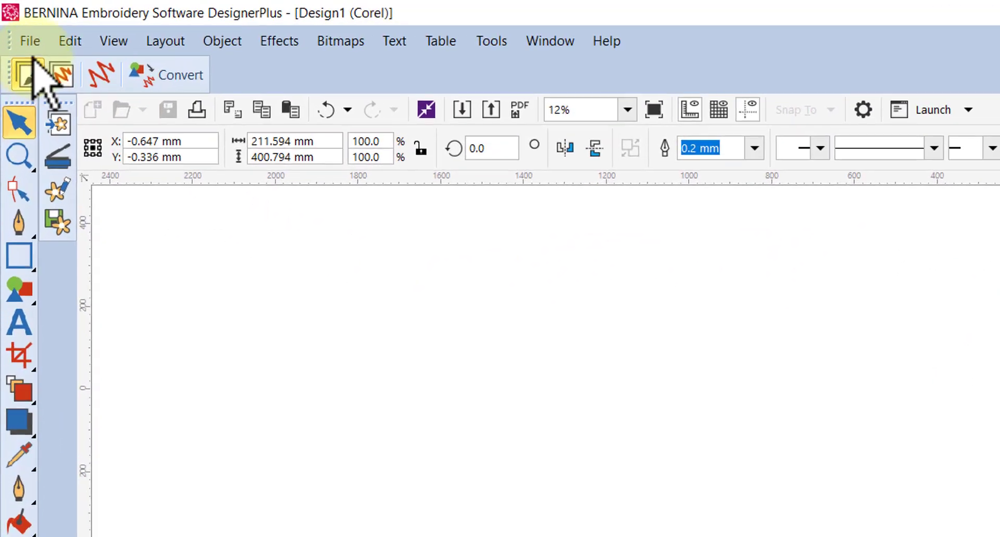
pyautogui.click(30, 41)
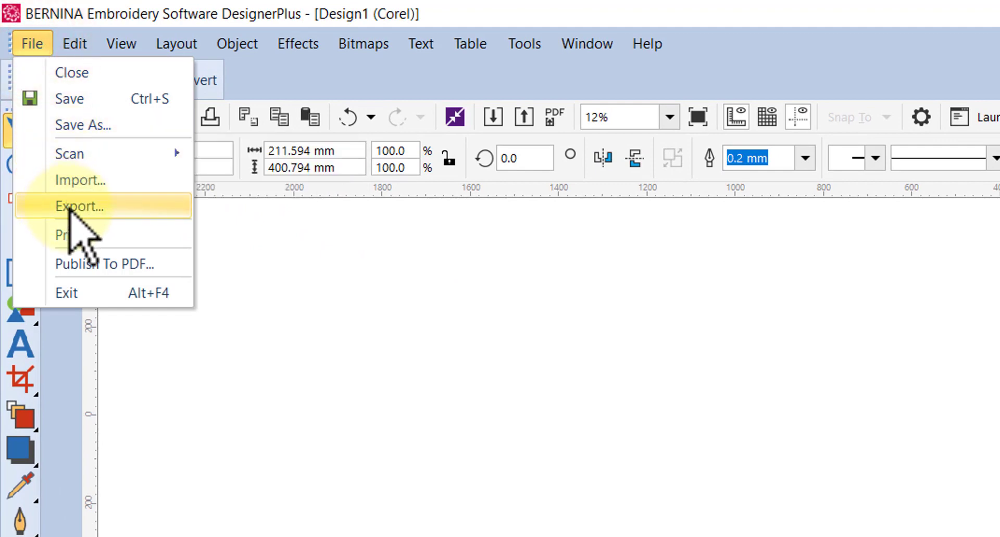
pyautogui.click(70, 208)
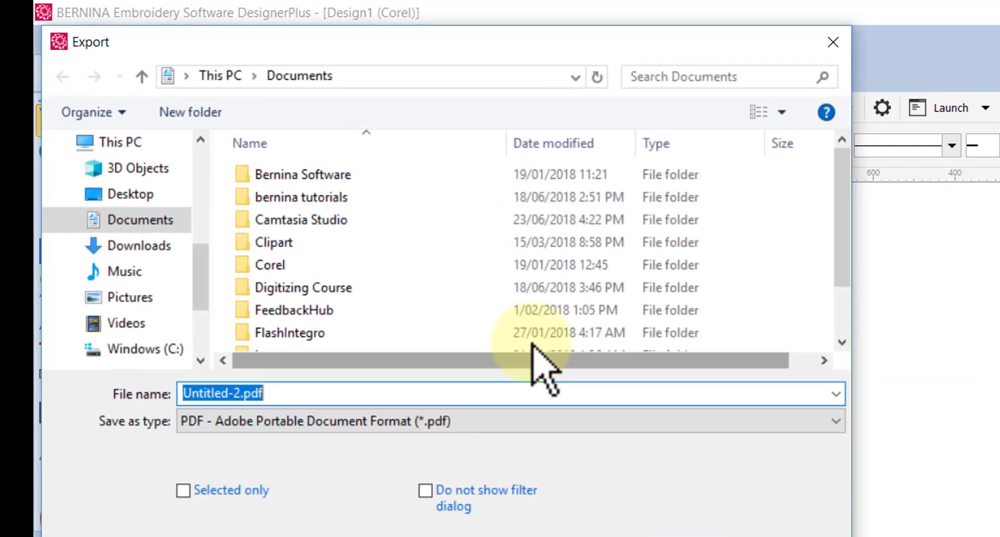
pyautogui.click(542, 421)
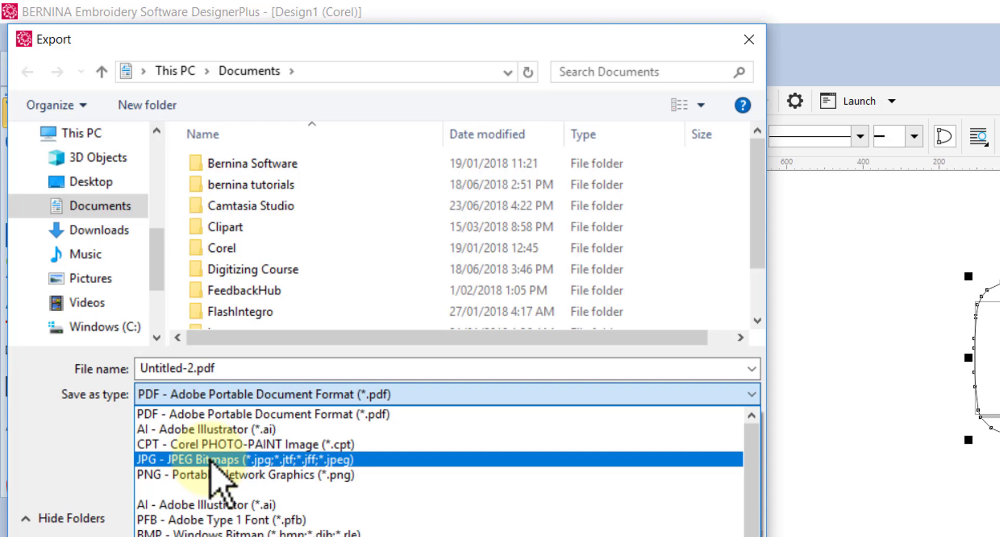
pyautogui.click(212, 461)
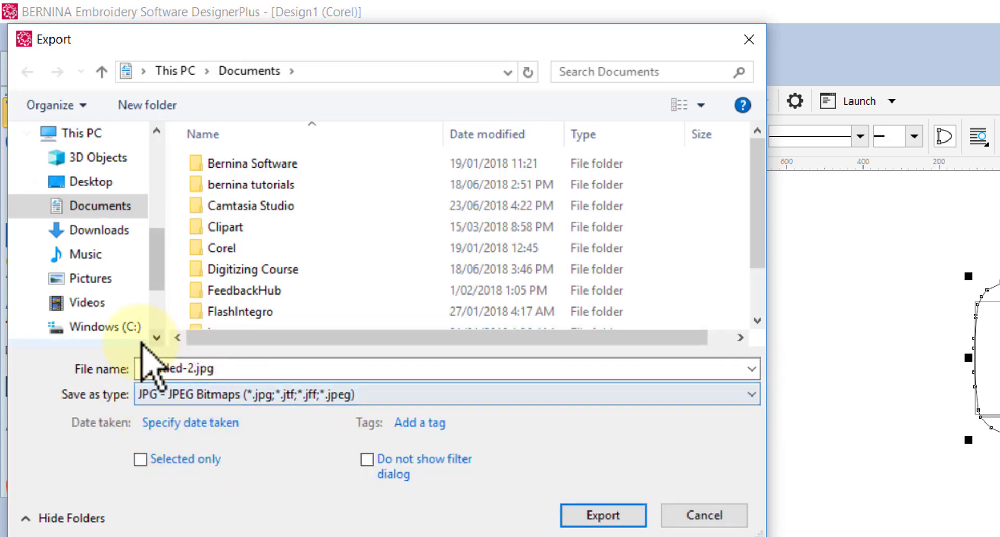
# Replace the default export file name with maxi hoop, keeping the .jpg extension.
pyautogui.click(190, 370)
pyautogui.doubleClick(189, 370)
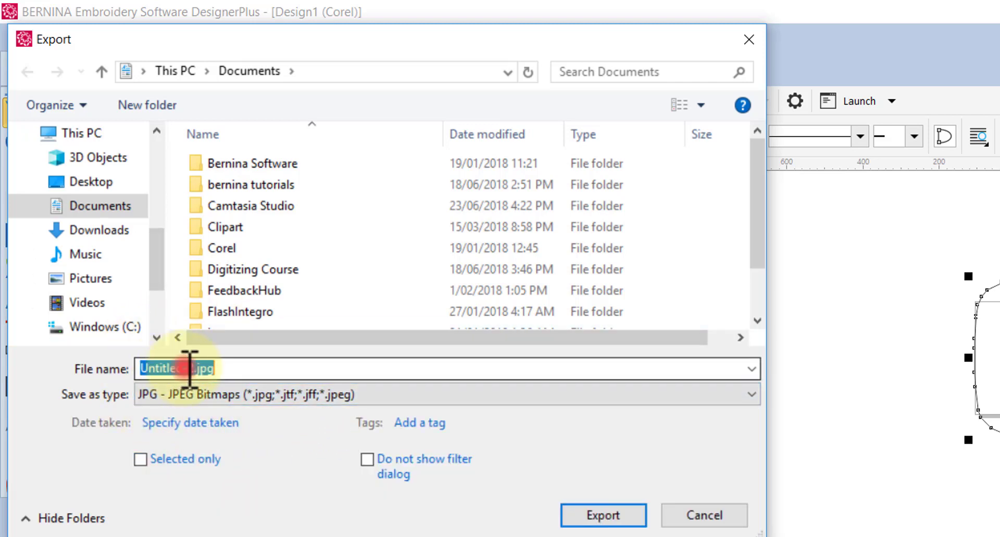
pyautogui.click(183, 369)
pyautogui.moveTo(182, 369); pyautogui.dragTo(138, 369)
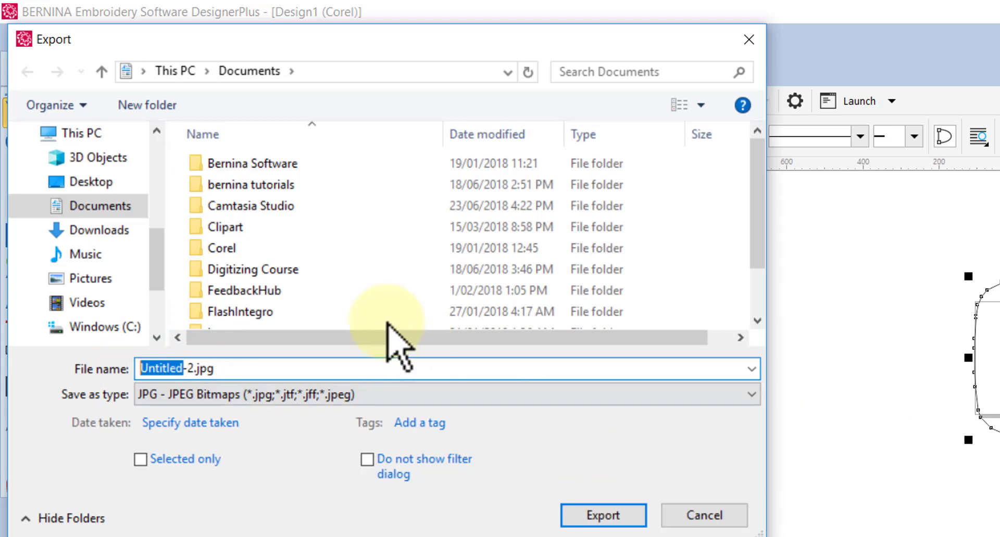
pyautogui.doubleClick(186, 369)
pyautogui.moveTo(199, 368); pyautogui.dragTo(140, 370)
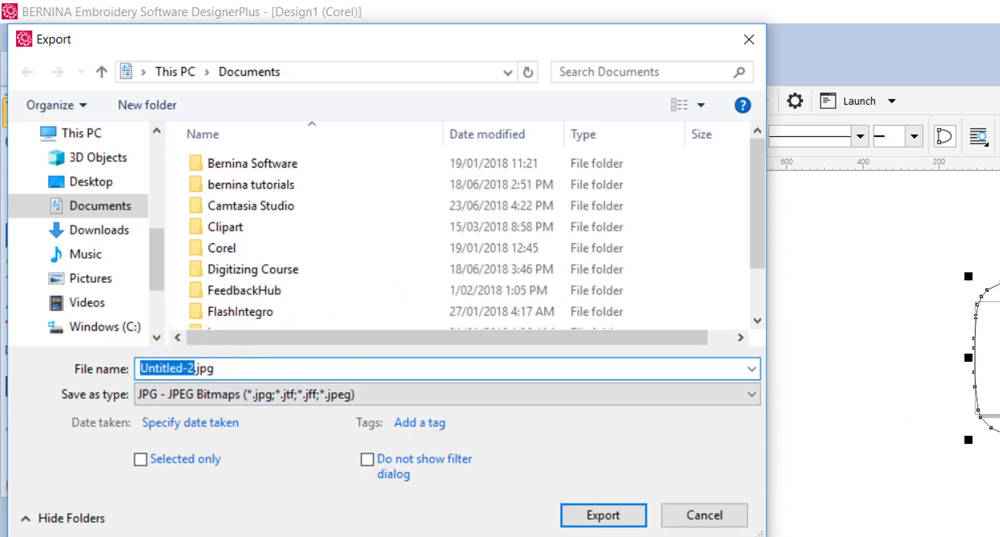
pyautogui.write('maxi hoop')
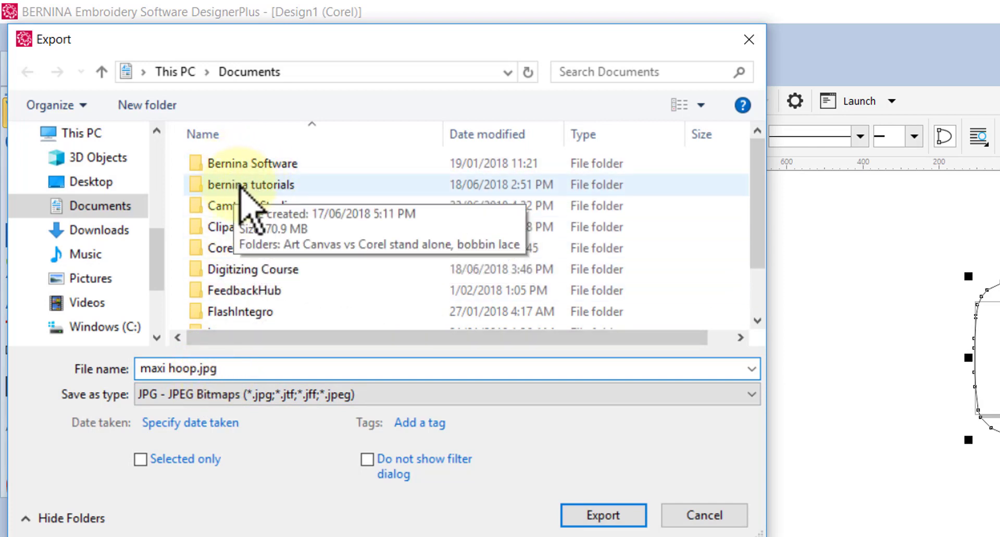
# Set the export destination to the bobbin lace folder inside bernina tutorials, open the JPEG export settings, and cancel them.
pyautogui.doubleClick(241, 185)
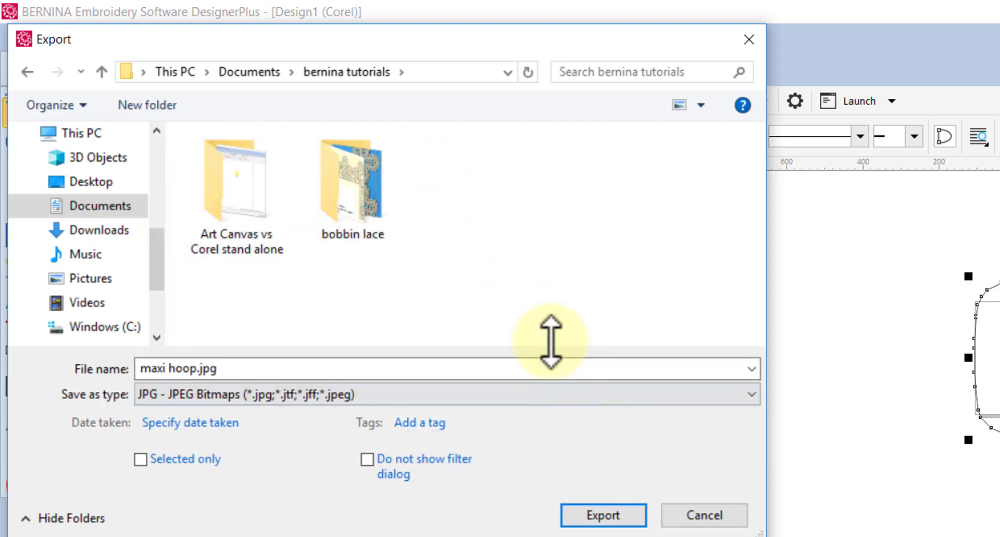
pyautogui.doubleClick(353, 199)
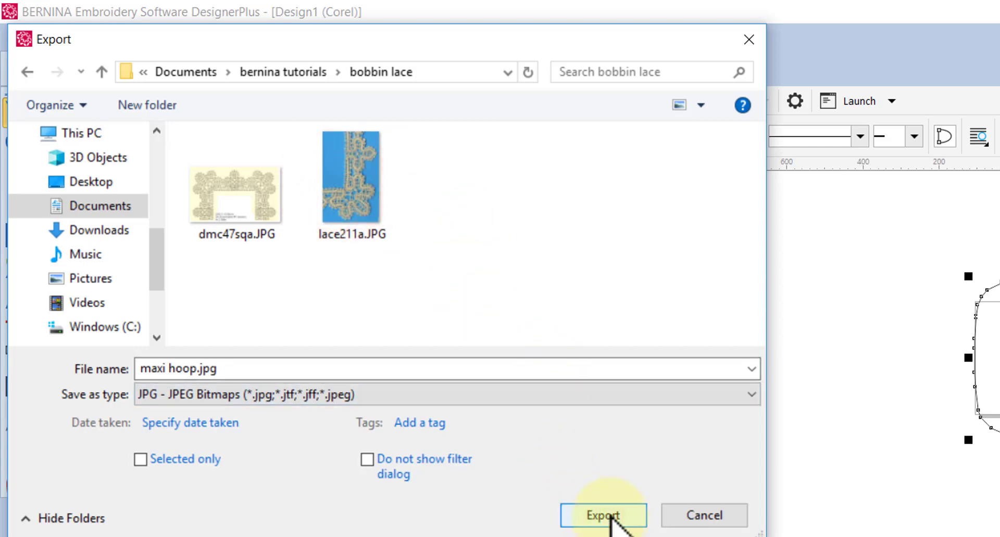
pyautogui.click(607, 517)
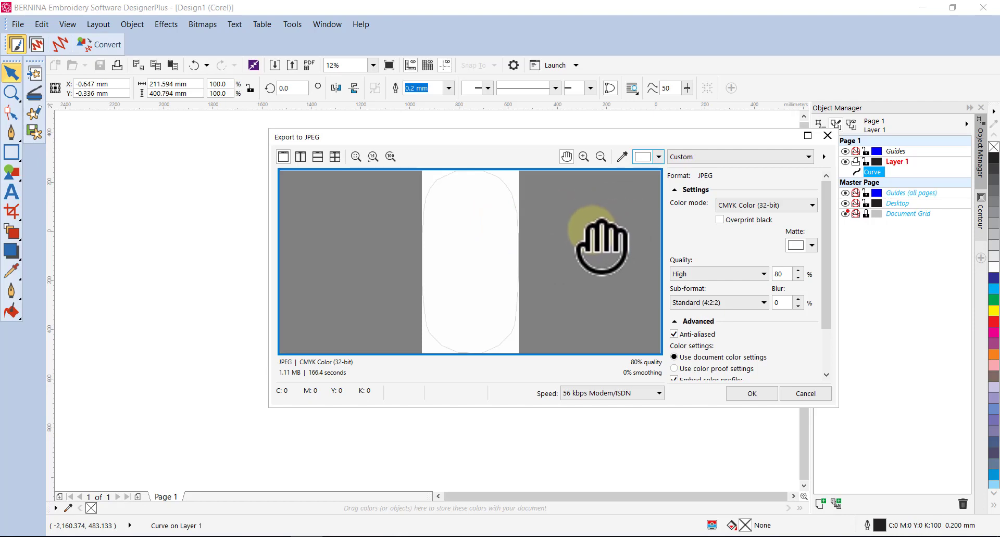
pyautogui.click(805, 394)
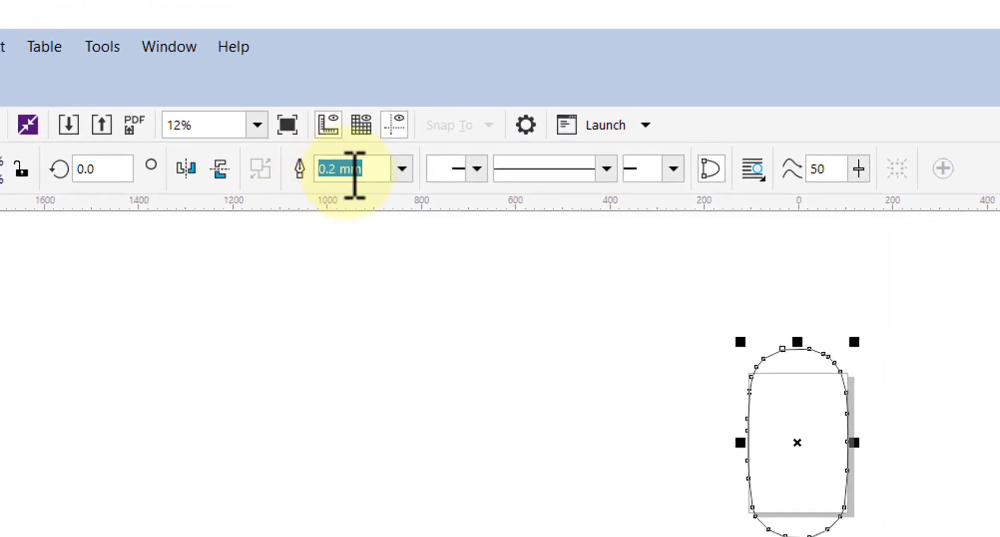
# Set the hoop curve's outline width to 0.25 mm and start a JPEG export named maxi hoop in the bobbin lace folder.
pyautogui.click(401, 169)
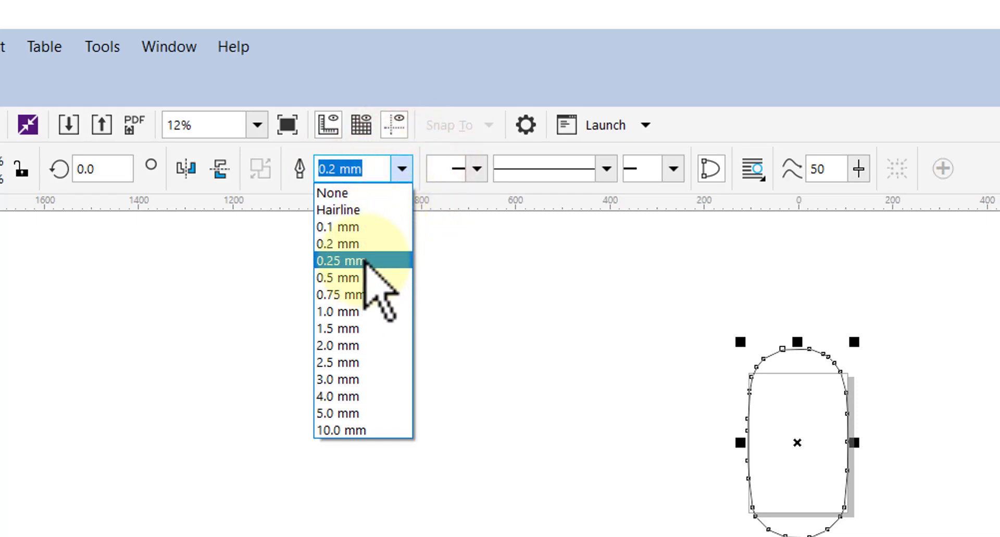
pyautogui.click(364, 260)
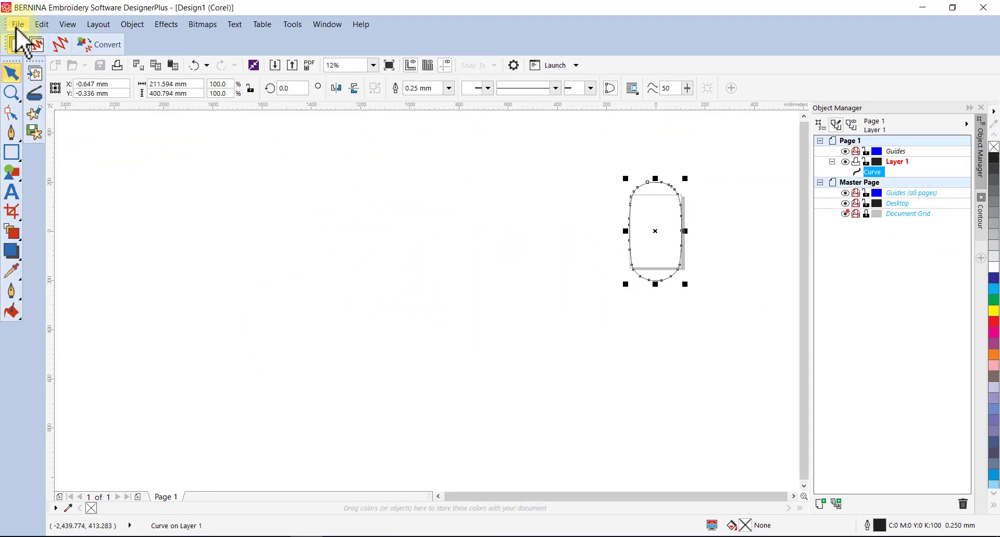
pyautogui.click(17, 26)
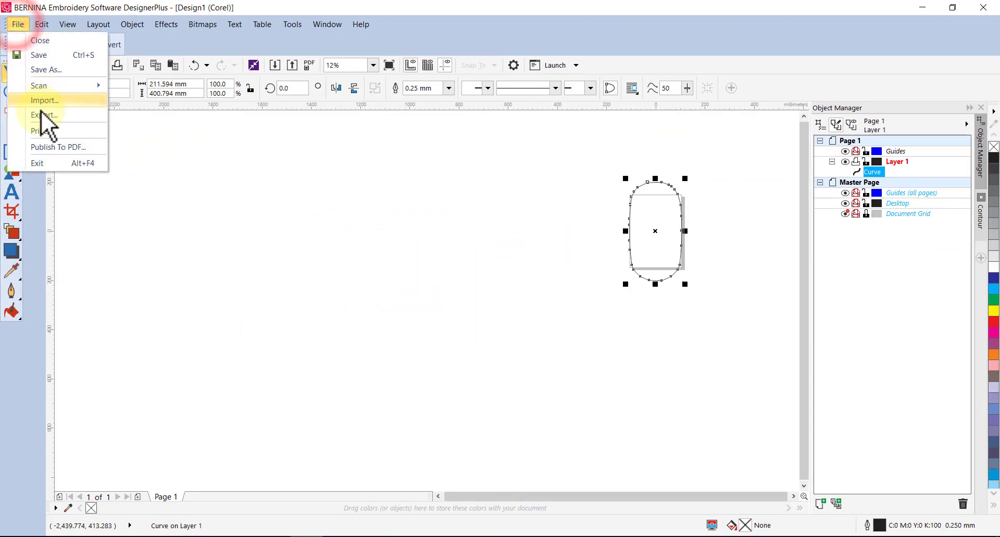
pyautogui.click(34, 112)
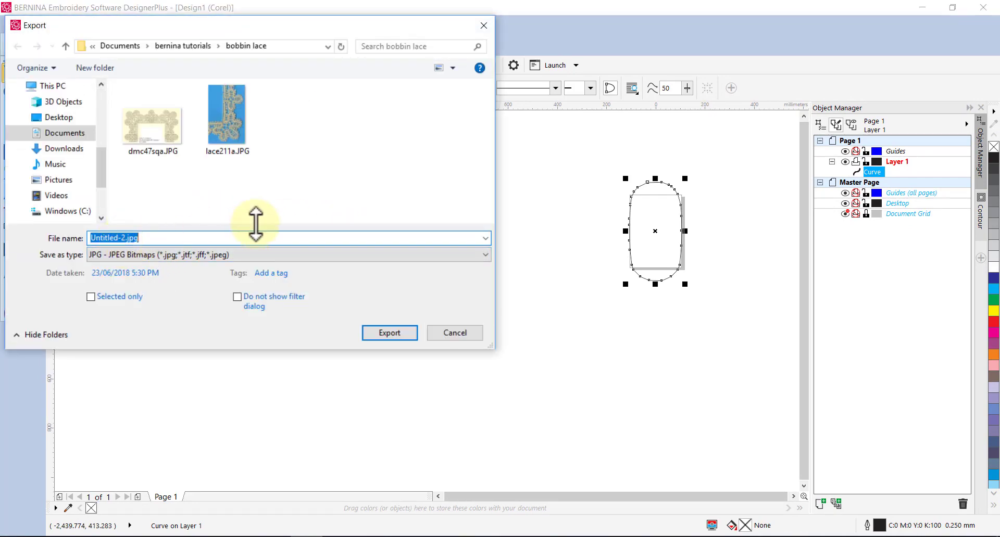
pyautogui.write('maxi hoop')
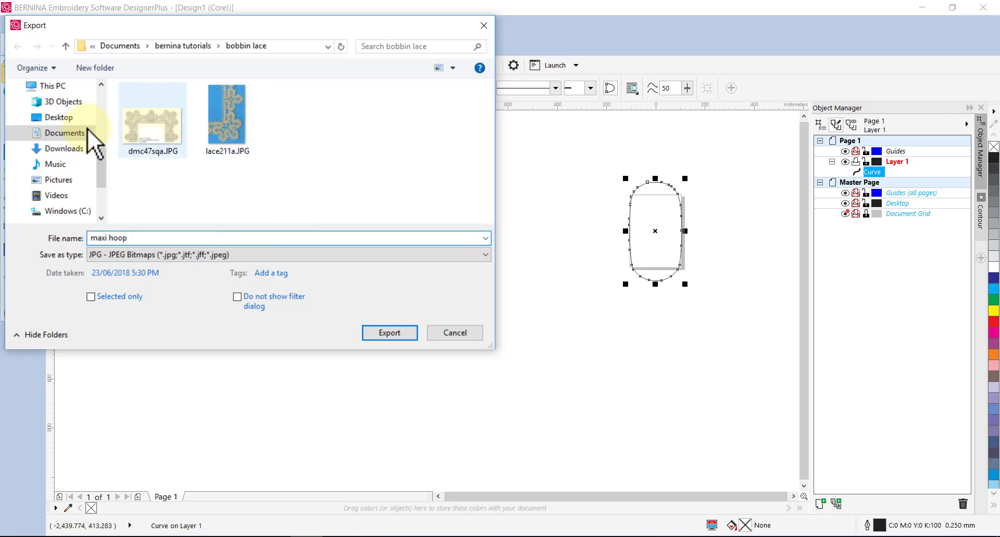
pyautogui.click(376, 335)
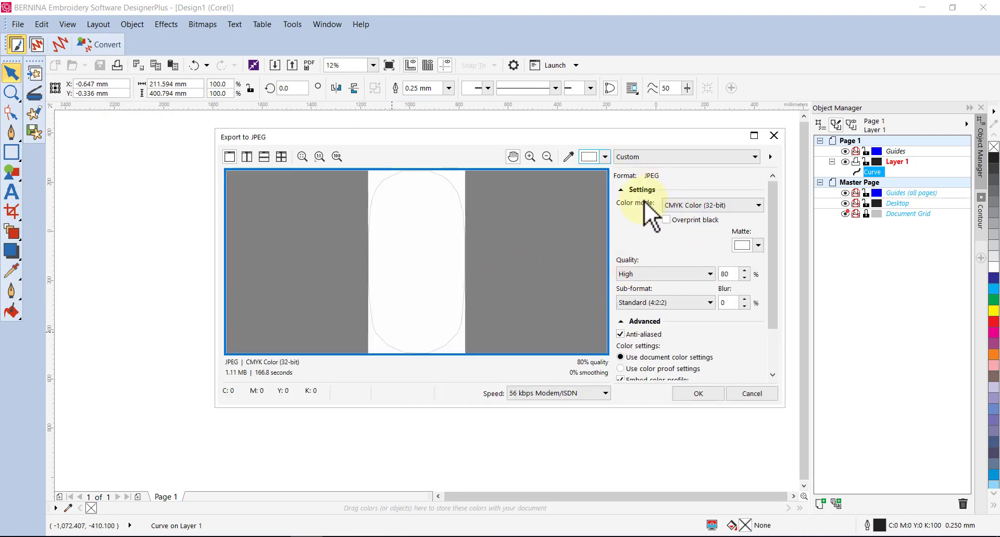
# Complete the JPEG export with RGB Color (24-bit) as the color mode and anti-aliasing turned off.
pyautogui.click(758, 205)
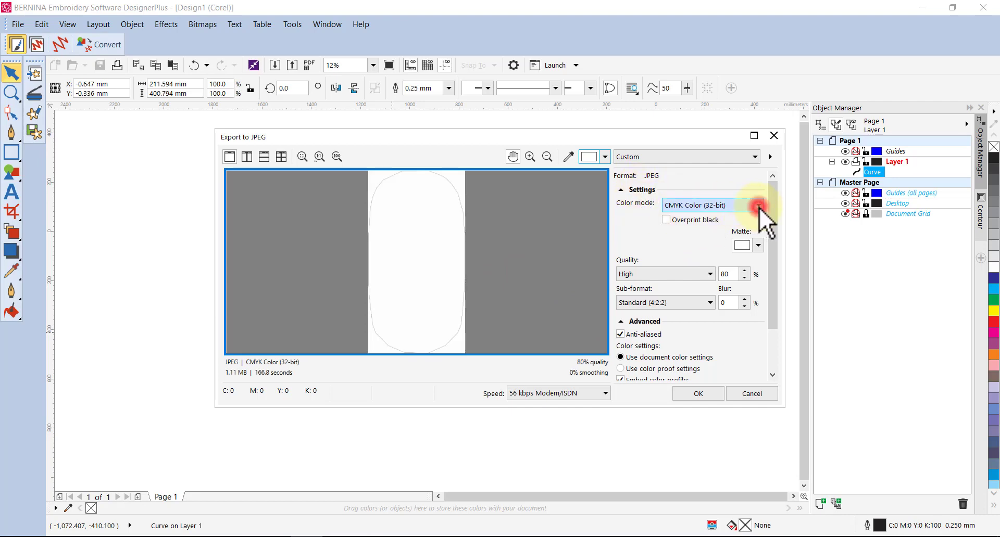
pyautogui.click(705, 227)
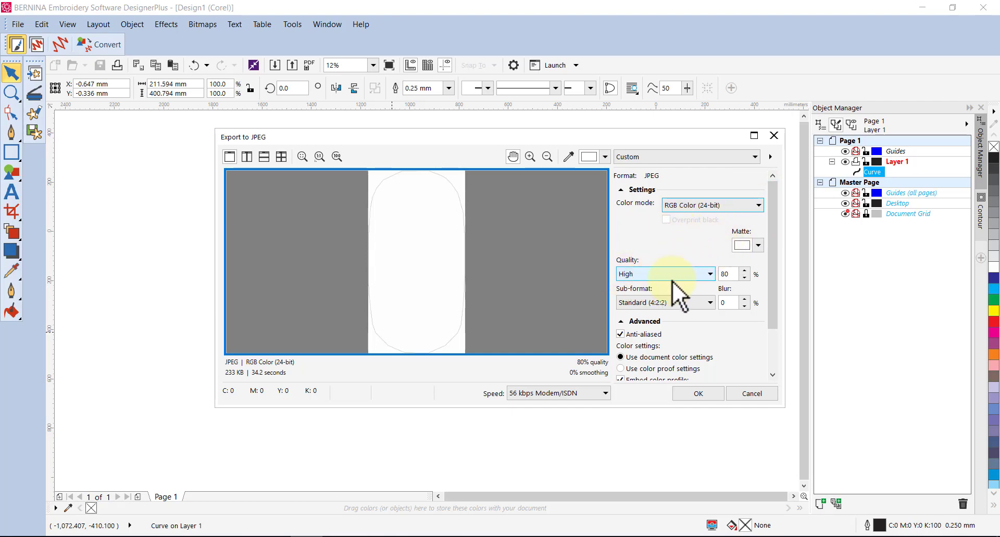
pyautogui.click(620, 334)
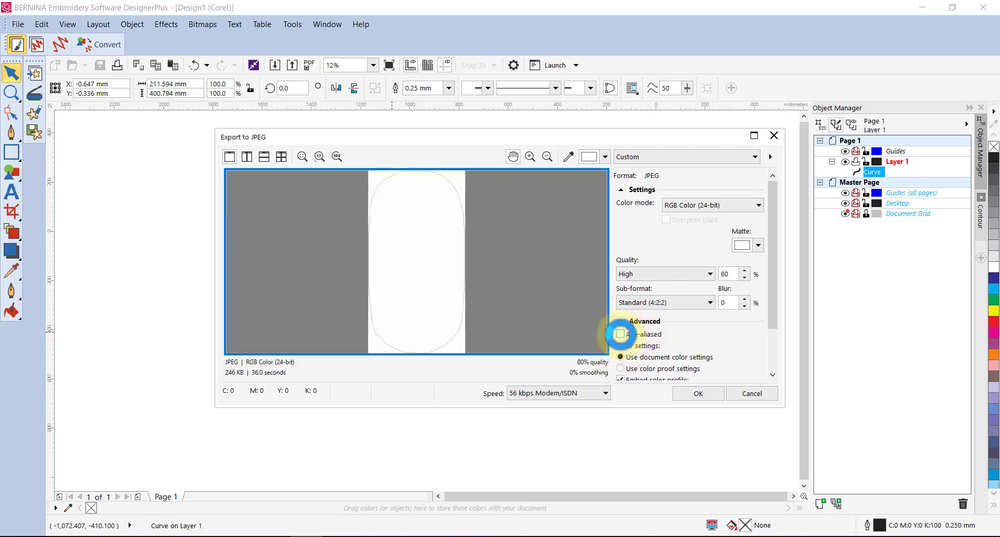
pyautogui.click(697, 394)
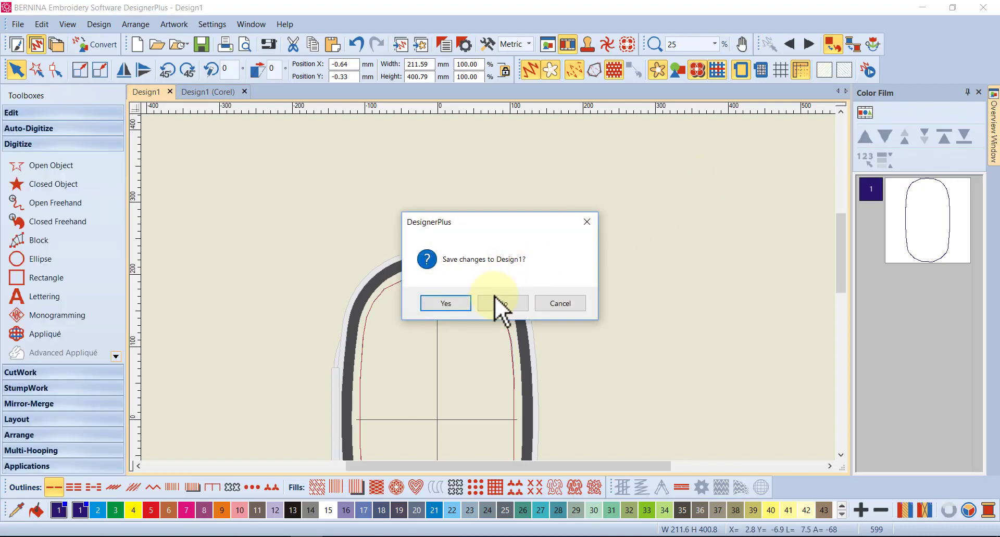
# Close the embroidery design without saving and open the recent file bobbin lace project.cdr in CorelDRAW SE.
pyautogui.click(491, 304)
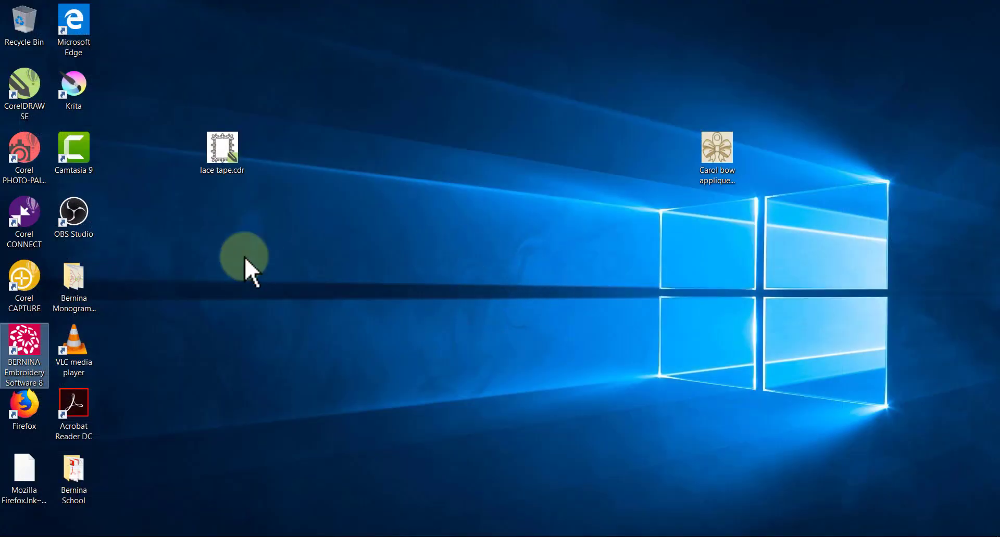
pyautogui.doubleClick(21, 88)
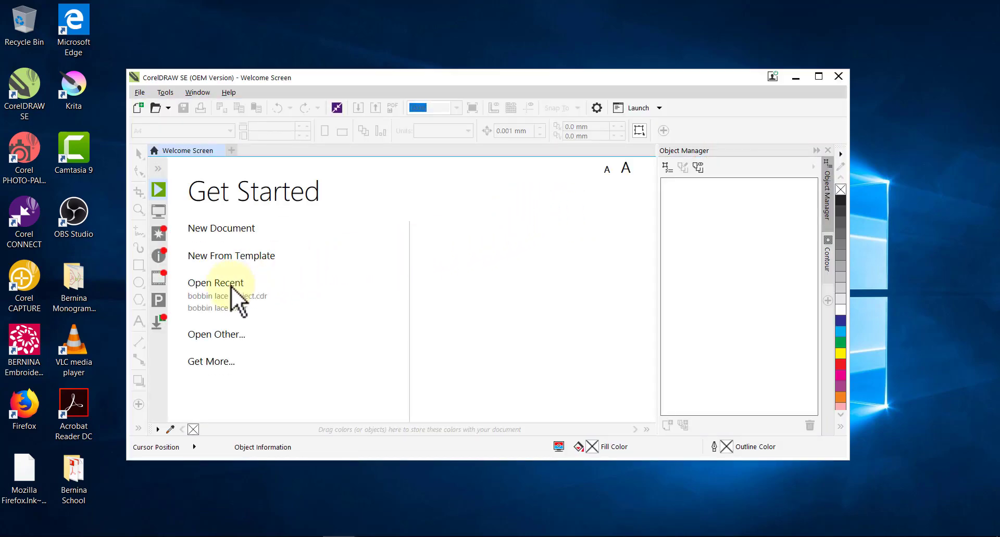
pyautogui.moveTo(237, 301)
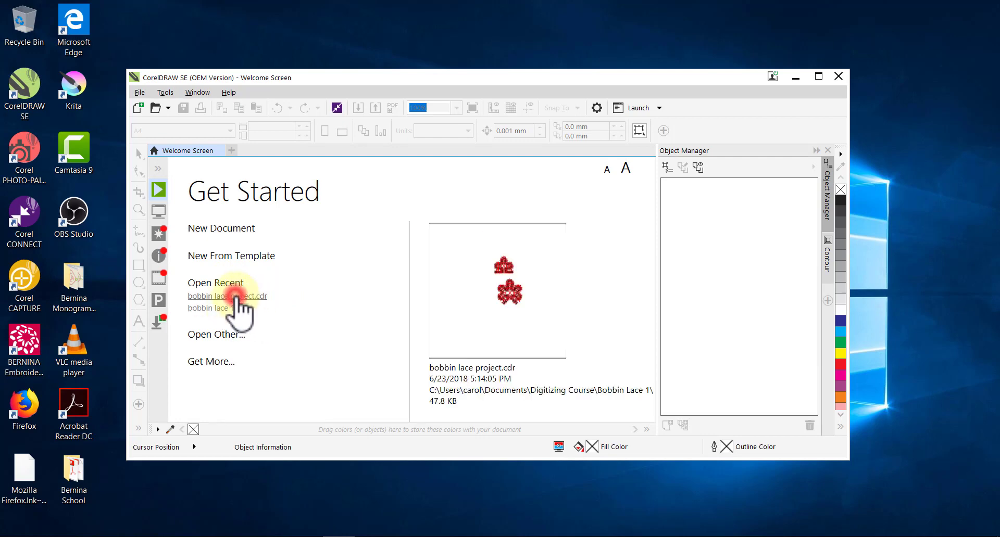
pyautogui.click(235, 296)
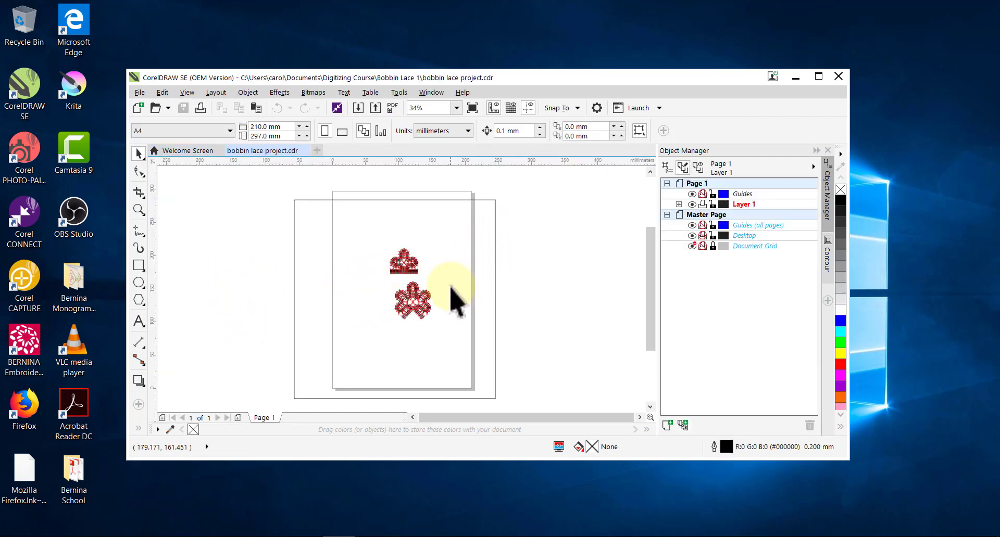
# Maximize the CorelDRAW window and delete the large rectangle surrounding the page and lace motifs.
pyautogui.scroll(2, 451, 299)
pyautogui.scroll(-2, 458, 302)
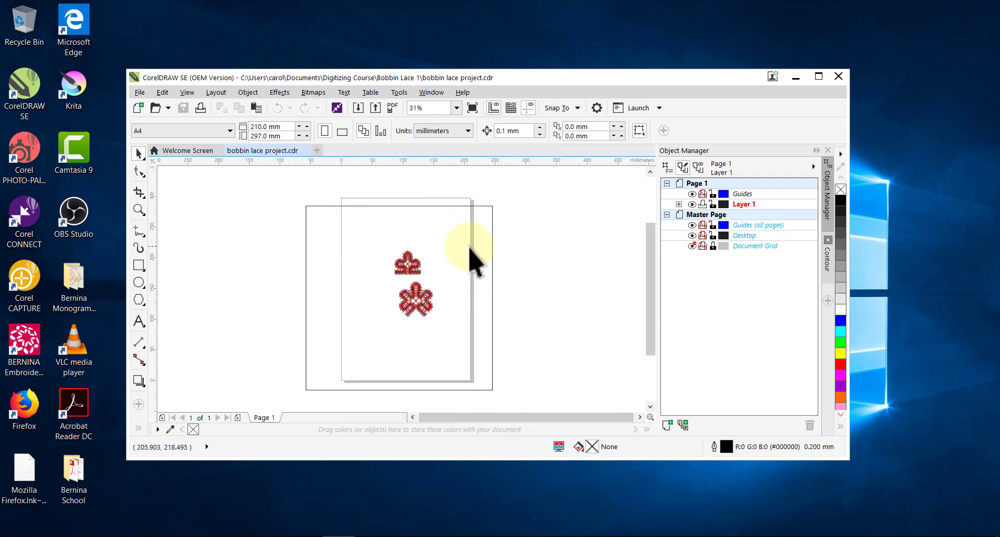
pyautogui.click(818, 78)
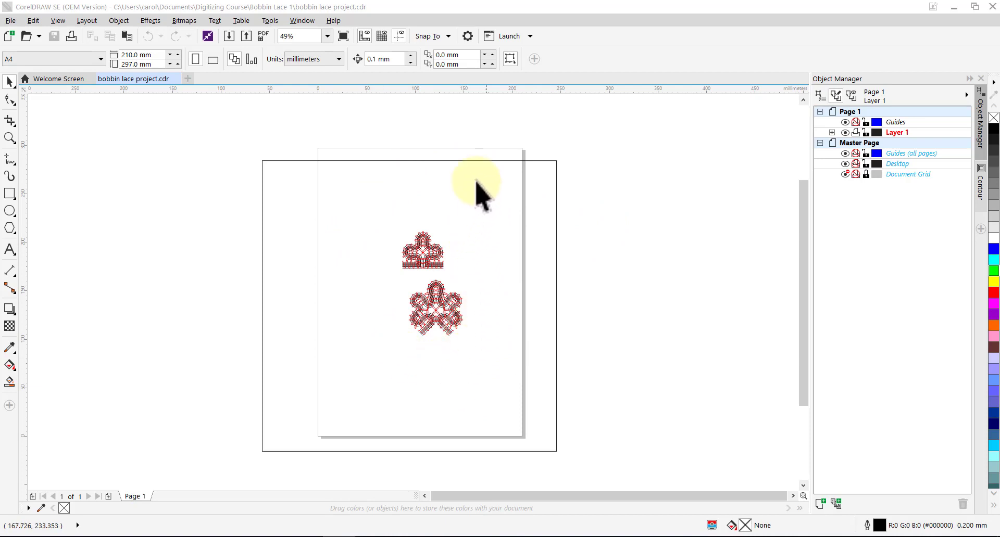
pyautogui.click(275, 161)
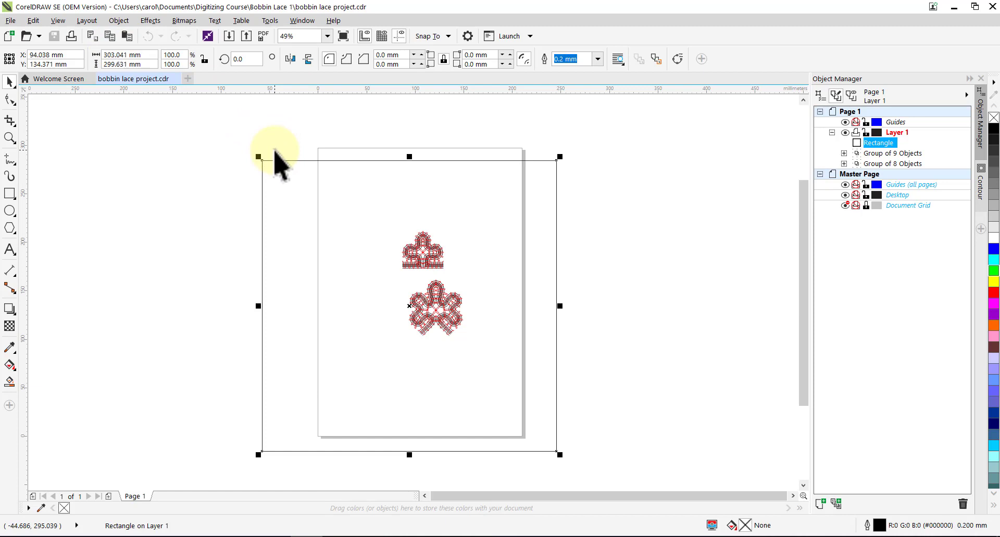
pyautogui.press('Delete')
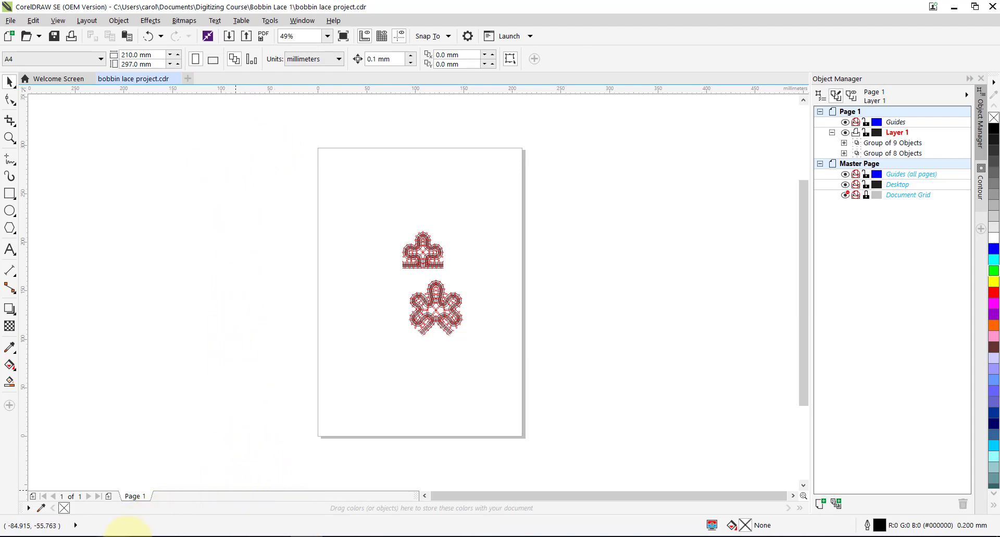
# Switch to File Explorer and open the bobbin lace folder inside bernina tutorials in Documents.
pyautogui.click(117, 536)
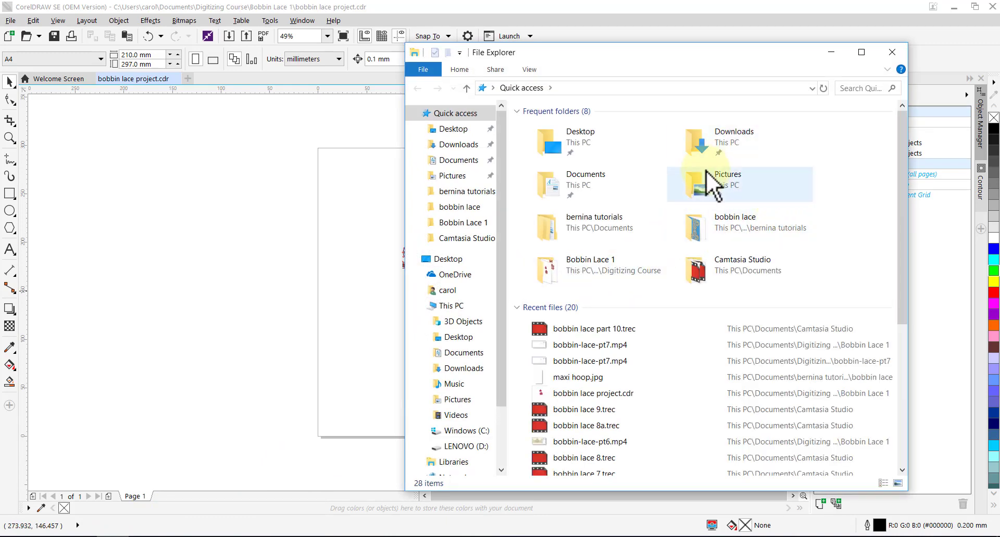
pyautogui.click(605, 179)
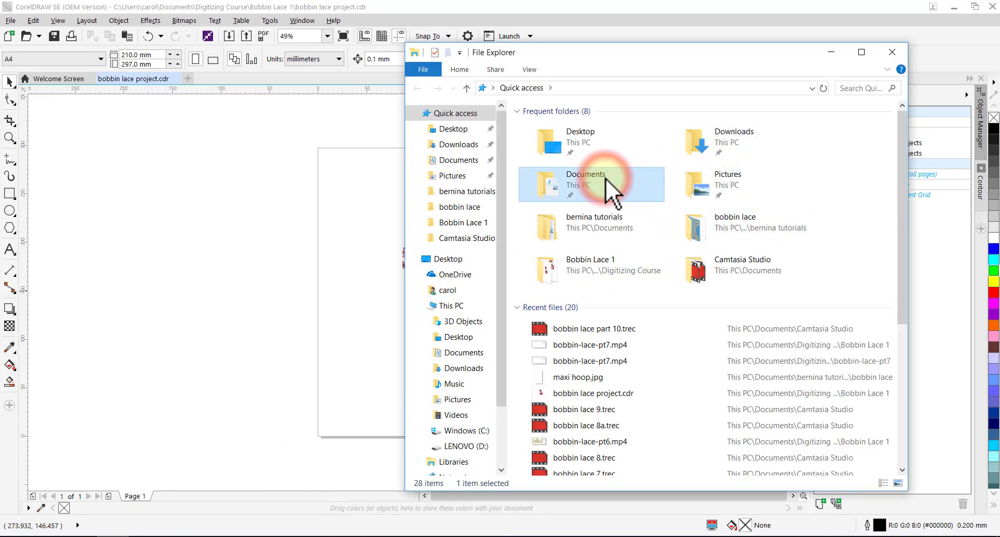
pyautogui.doubleClick(607, 178)
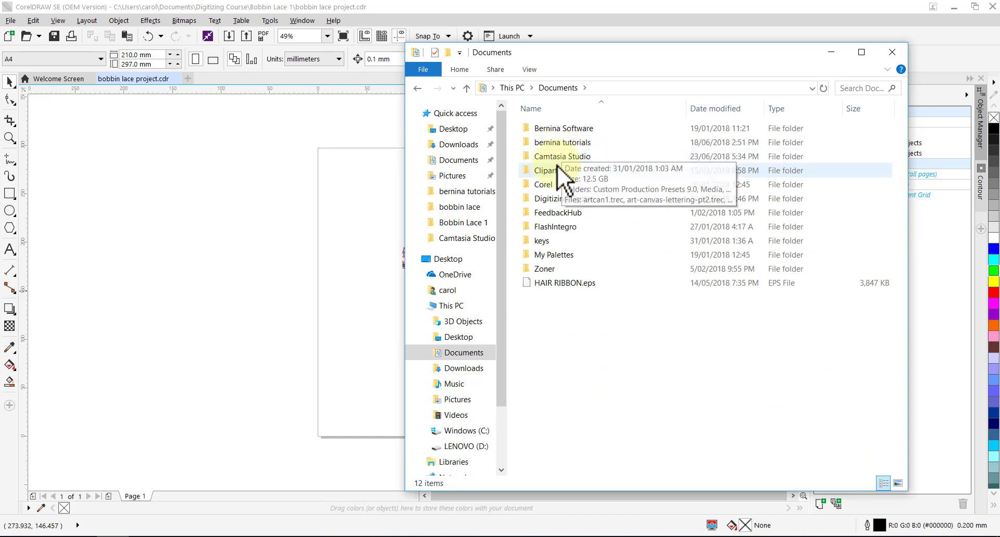
pyautogui.doubleClick(561, 143)
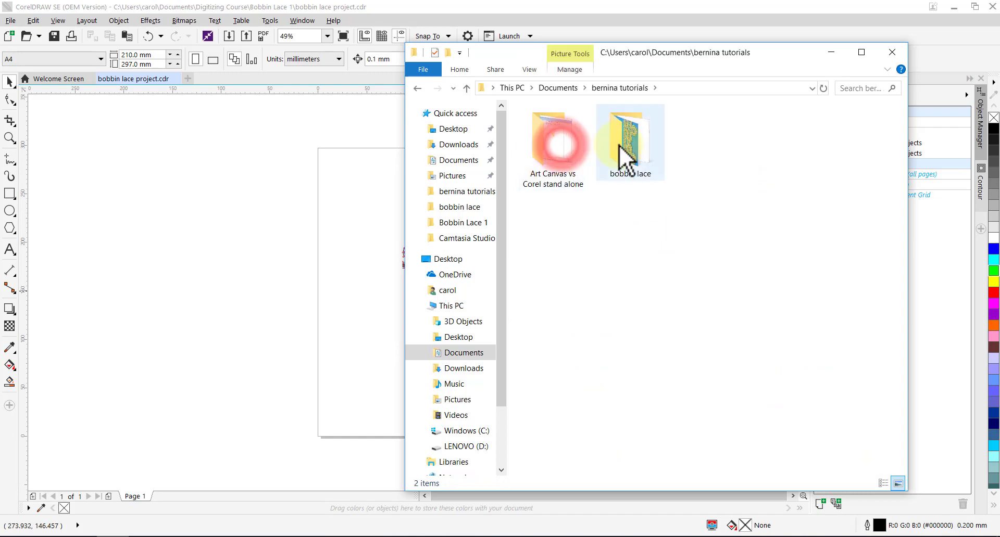
pyautogui.doubleClick(628, 140)
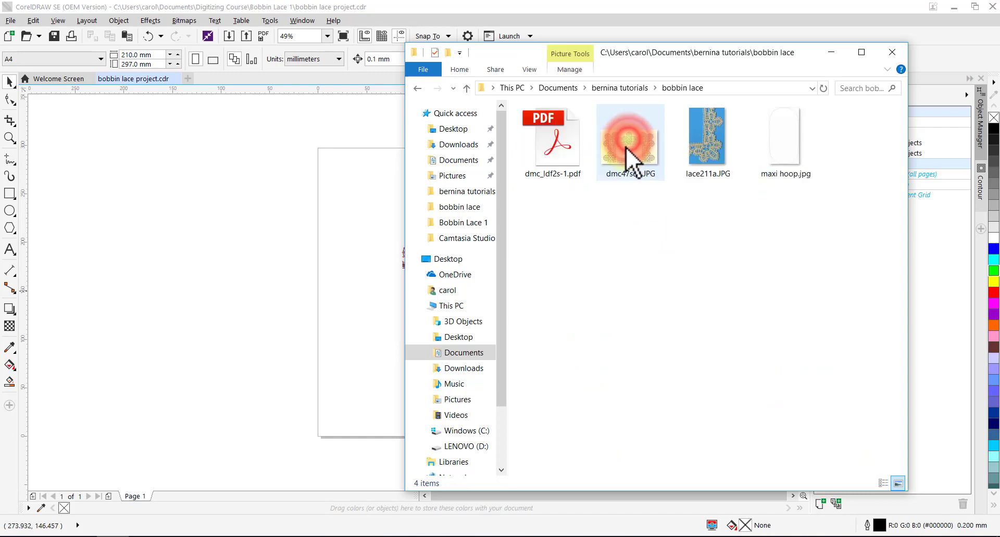
# Place maxi hoop.jpg from the folder into the CorelDRAW drawing and move its bitmap below both lace groups in Layer 1.
pyautogui.click(786, 147)
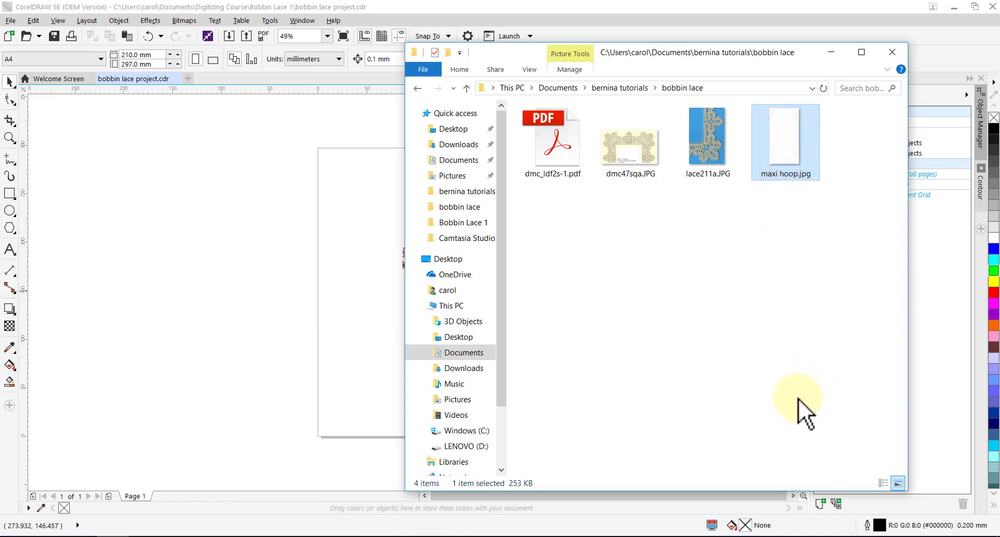
pyautogui.moveTo(779, 146); pyautogui.dragTo(343, 236)
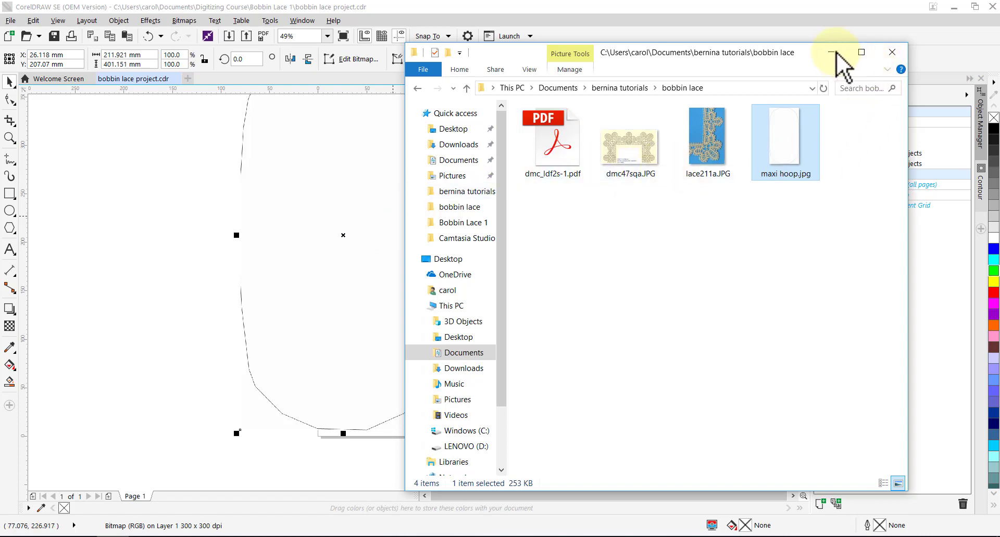
pyautogui.click(890, 52)
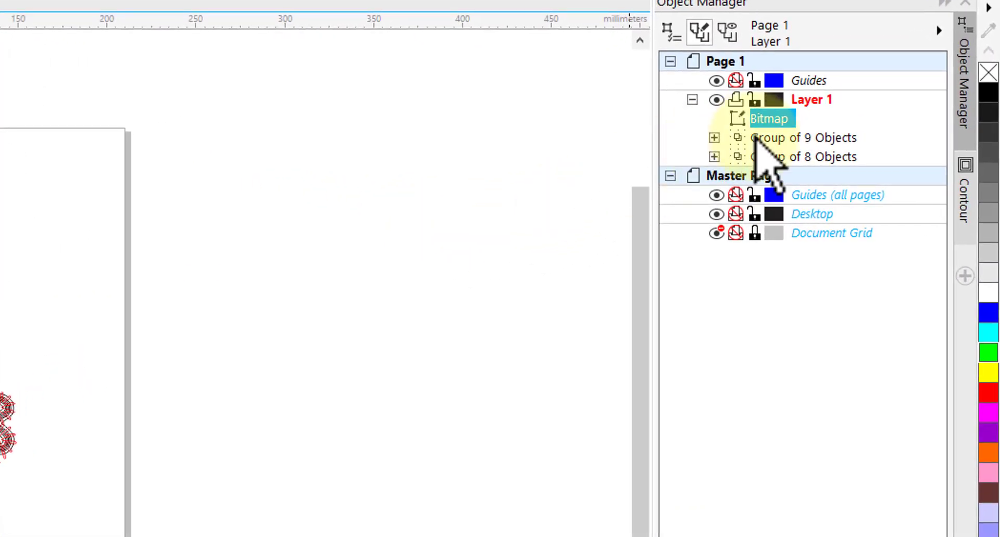
pyautogui.moveTo(773, 118); pyautogui.dragTo(833, 178)
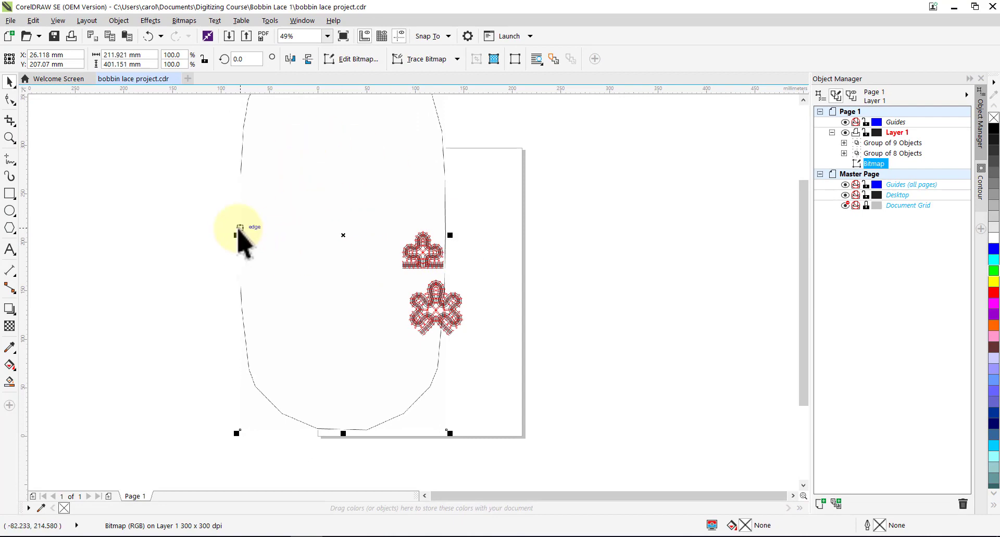
# Center the hoop bitmap on the page.
pyautogui.scroll(2, 239, 231)
pyautogui.scroll(-3, 239, 232)
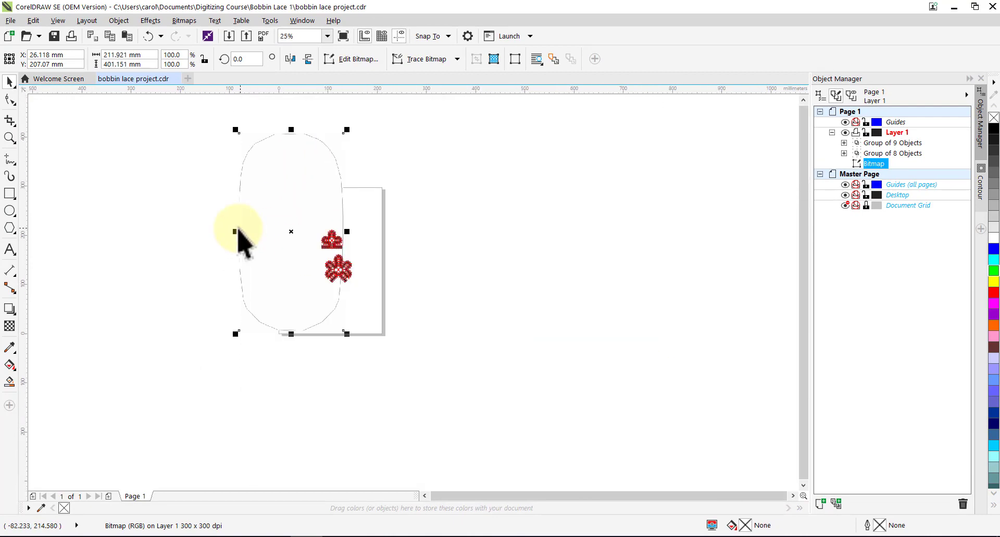
pyautogui.scroll(1, 240, 232)
pyautogui.scroll(1, 240, 231)
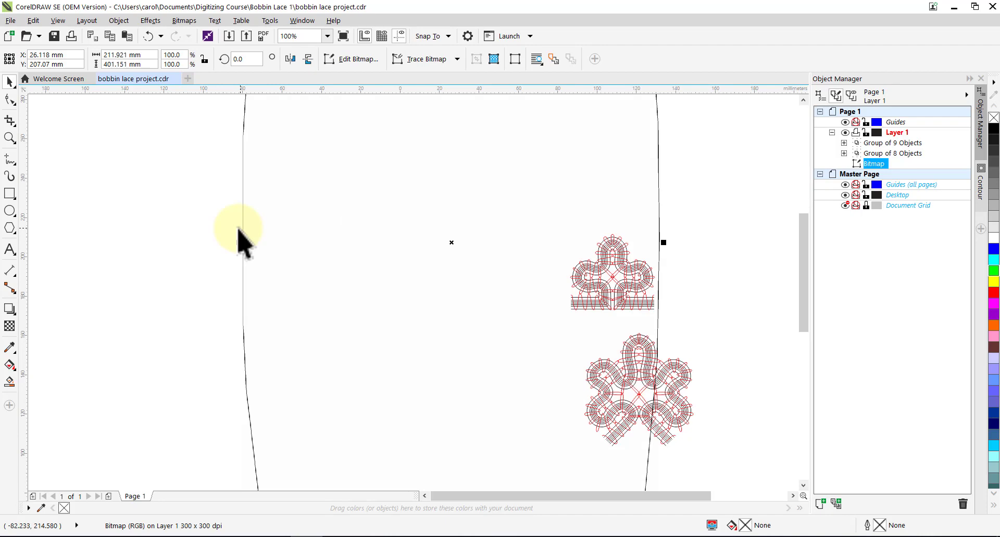
pyautogui.scroll(-2, 240, 231)
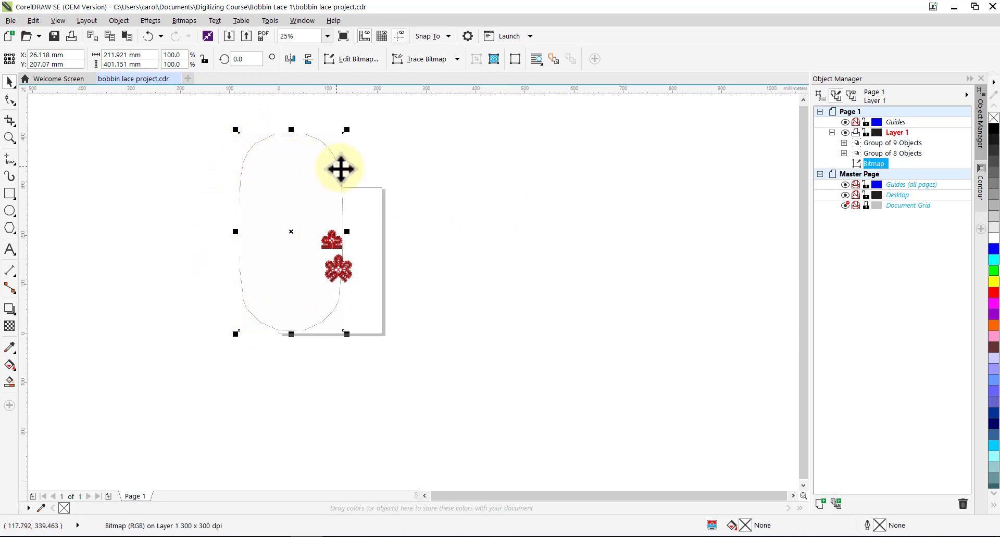
pyautogui.press('p')
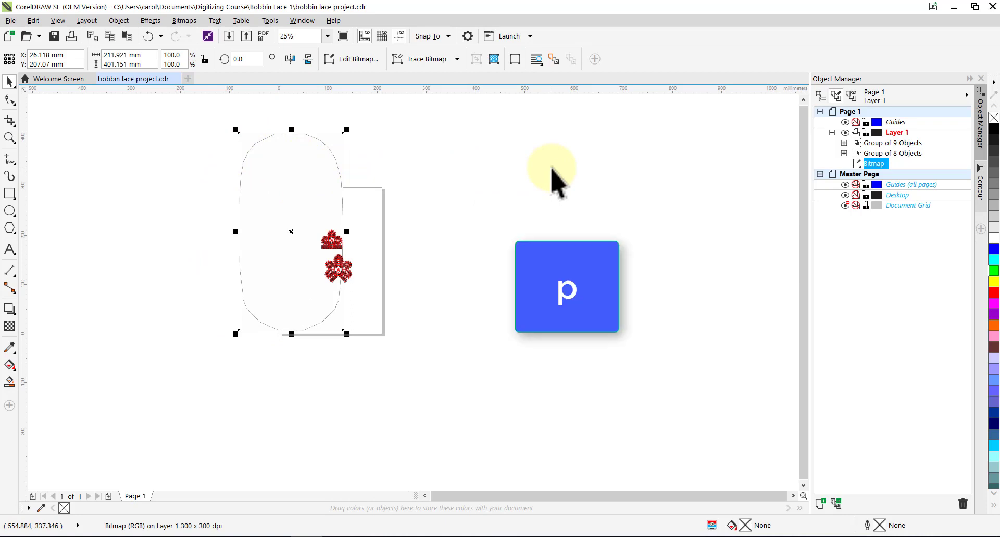
pyautogui.press('p')
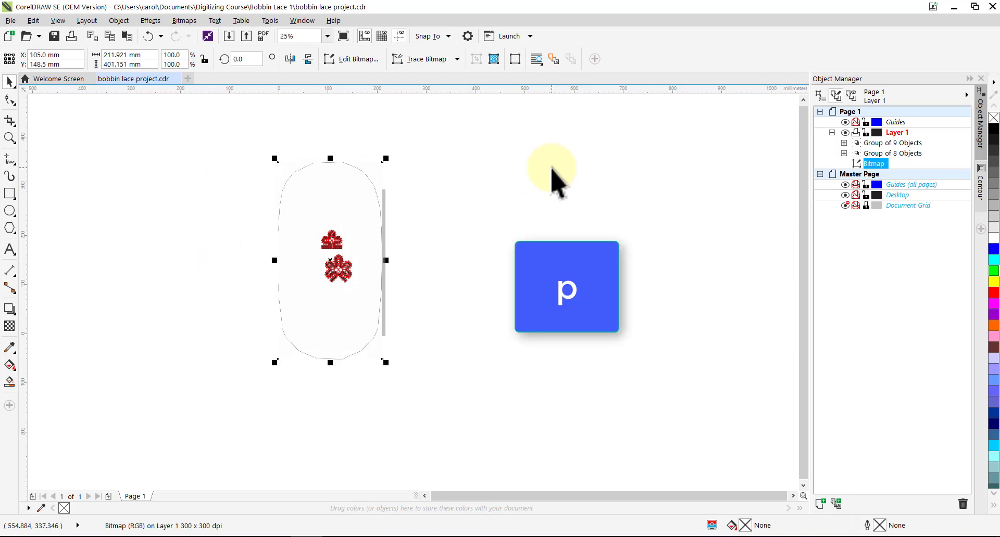